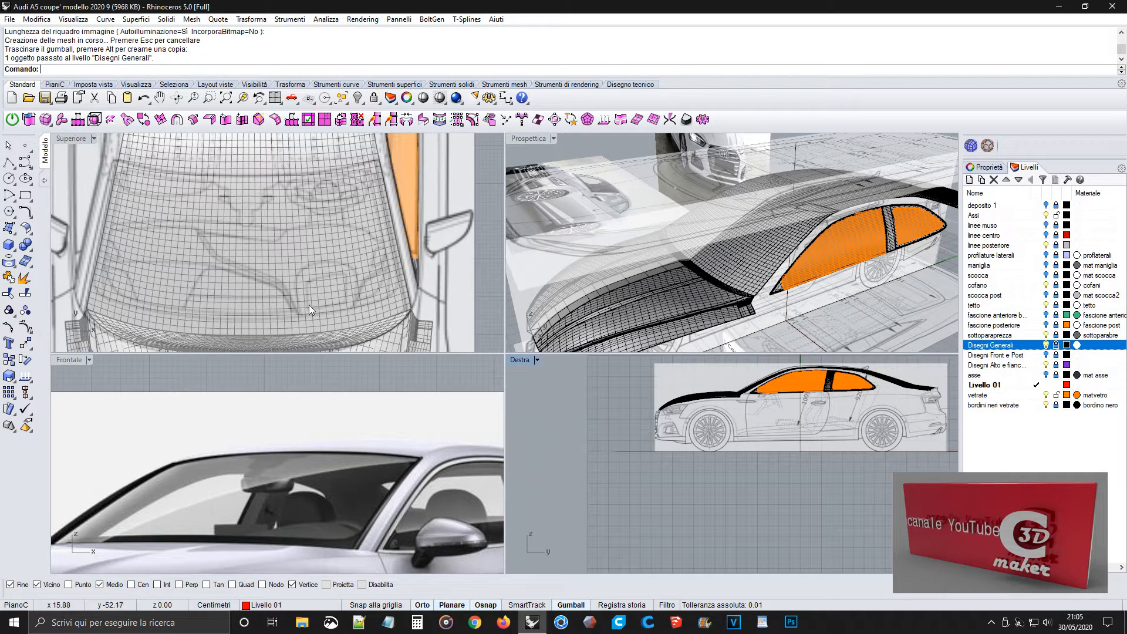
Unlock the tetto layer and toggle its visibility off and on to identify the roof surface.
click(740, 249)
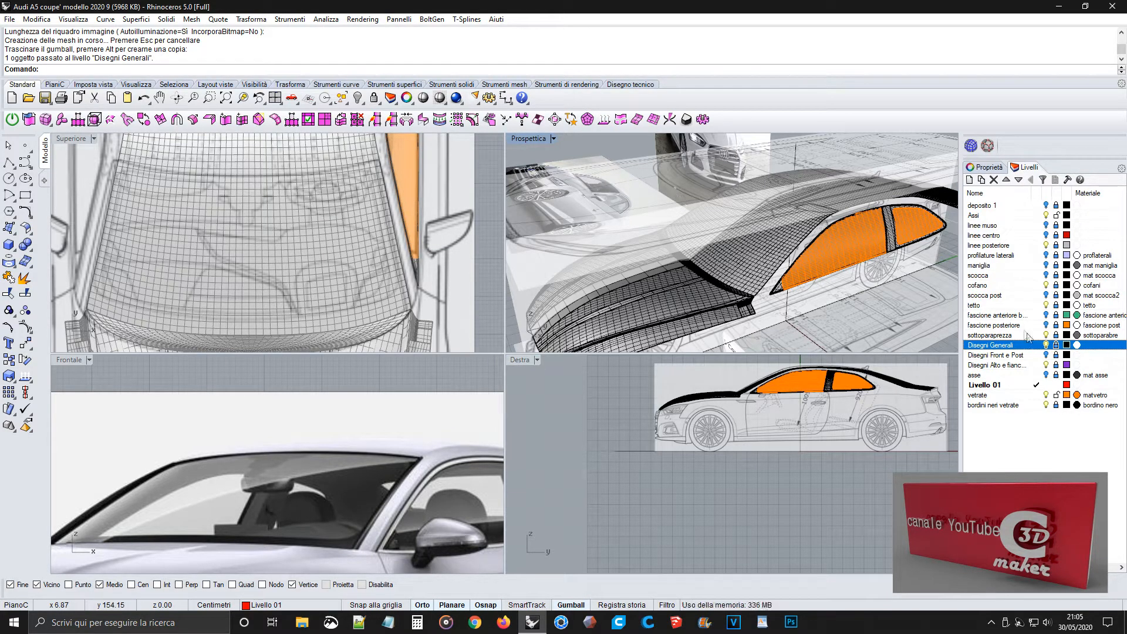
click(1033, 305)
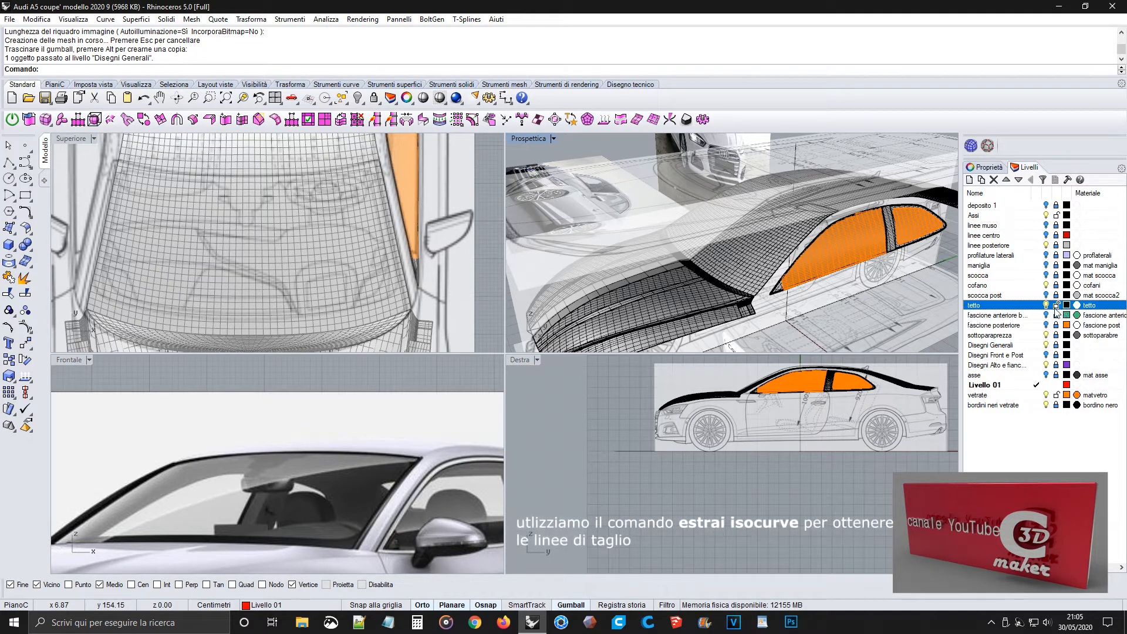
click(1046, 306)
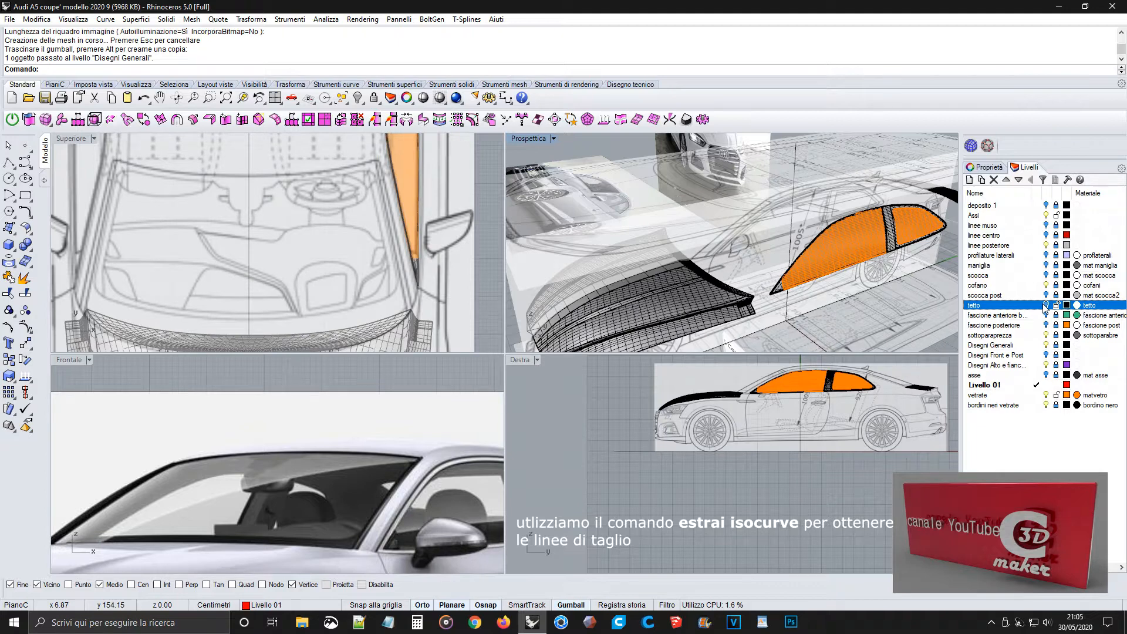
click(1046, 306)
Extract a U-direction isocurve from the tetto surface along the left side of the windshield.
click(104, 19)
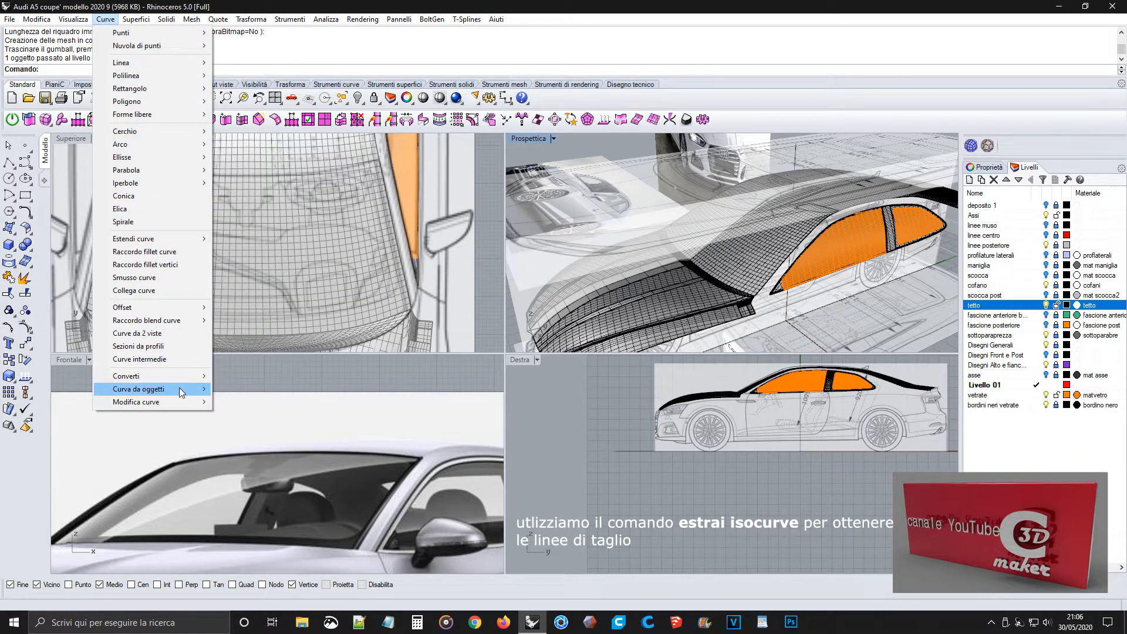
mouse_move(181, 391)
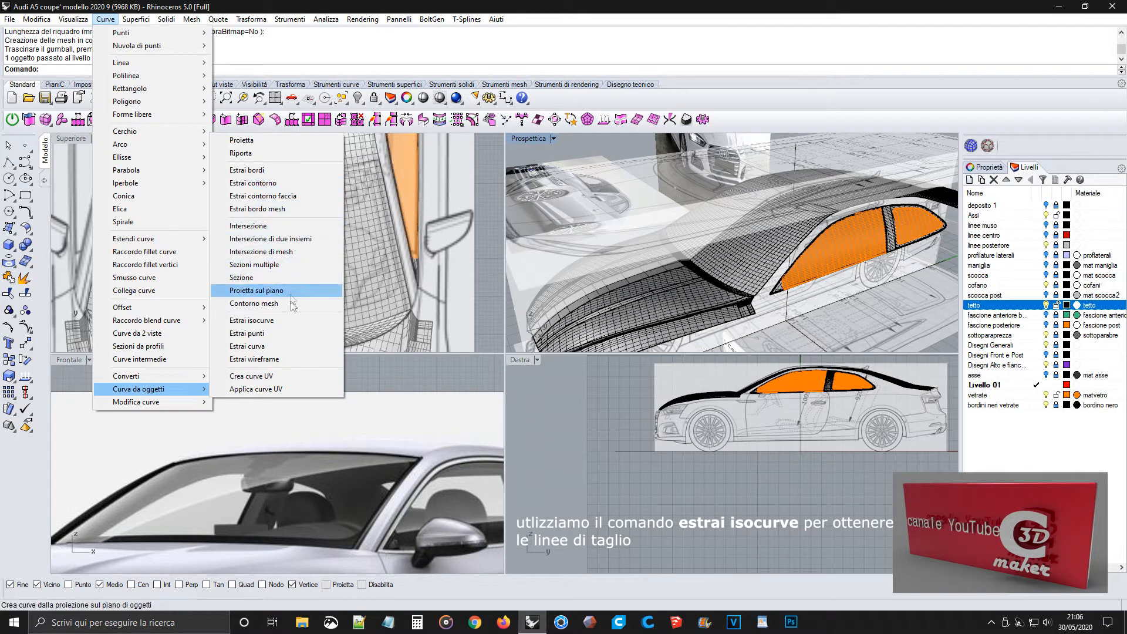
click(293, 320)
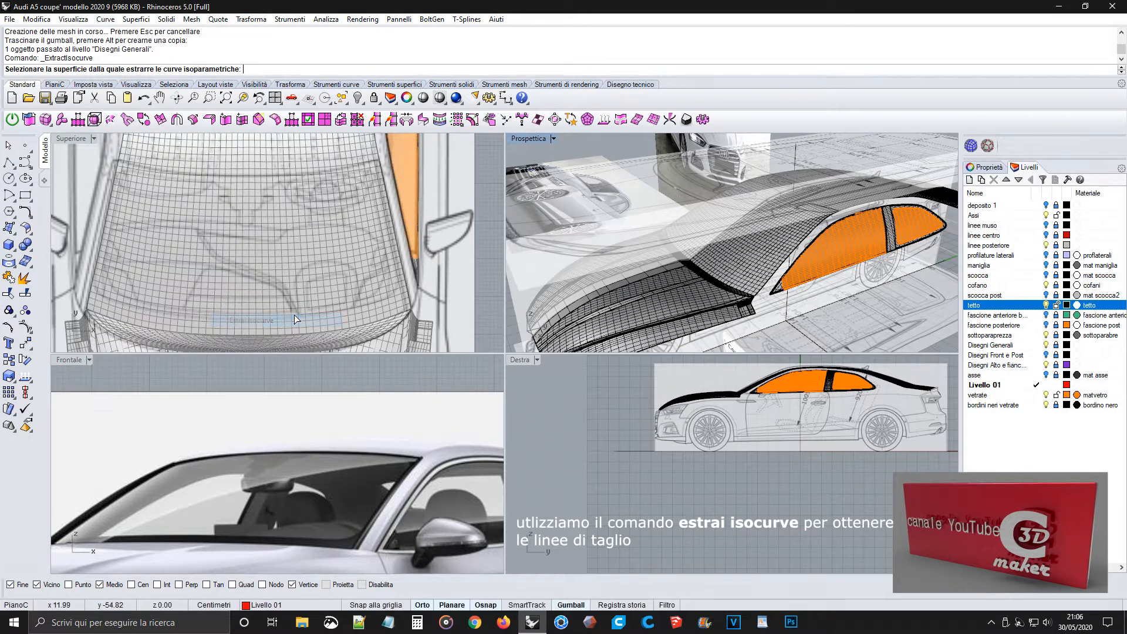
click(191, 206)
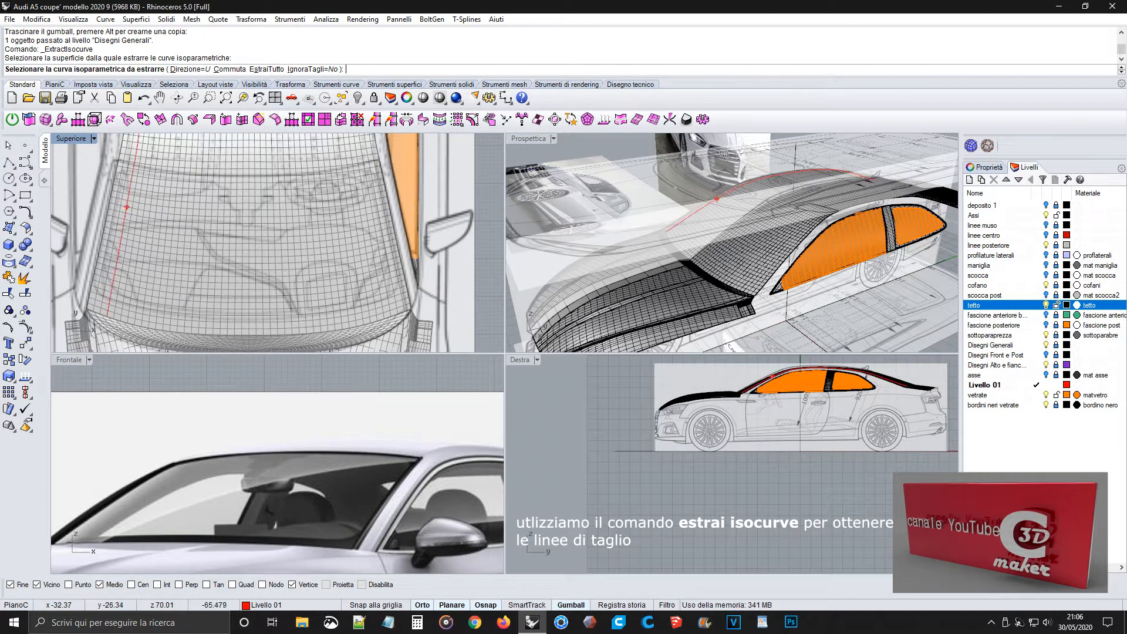
click(109, 202)
scroll(109, 202, up, 3)
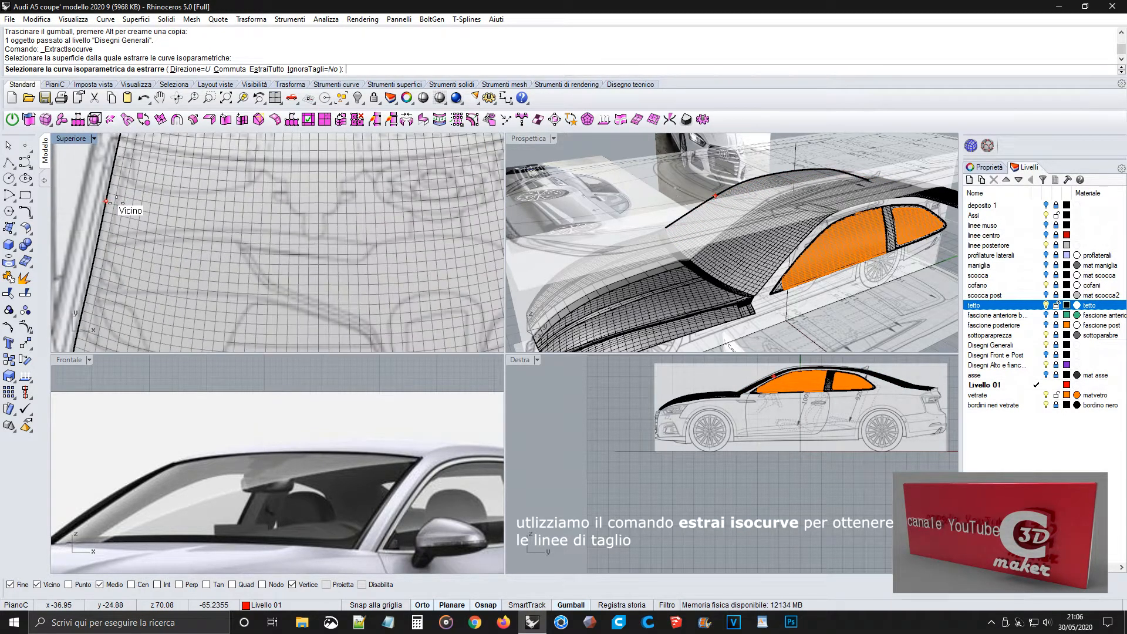
click(107, 202)
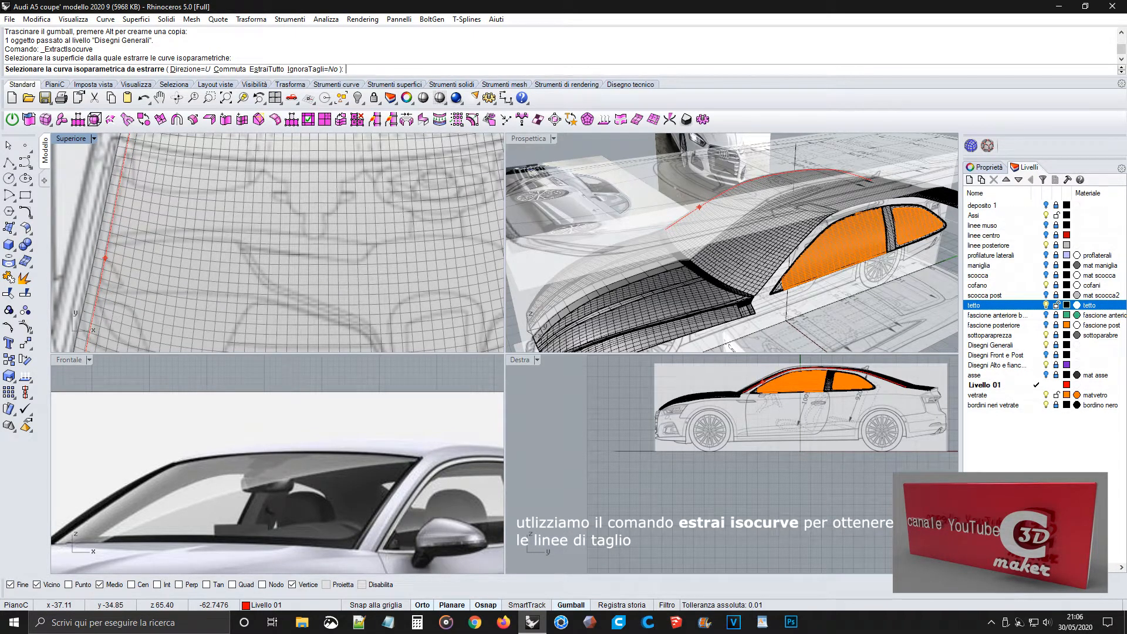
click(105, 258)
scroll(154, 260, down, 4)
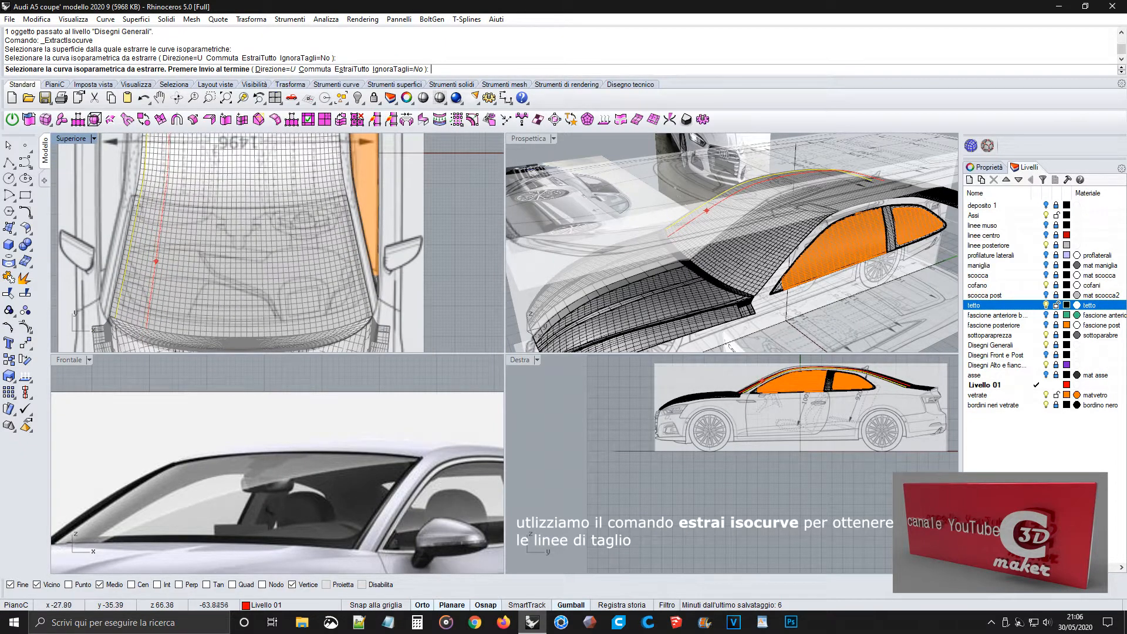
key(Return)
Extract two V-direction isocurves from the tetto surface, across the lower and upper edges of the windshield.
click(183, 247)
key(Return)
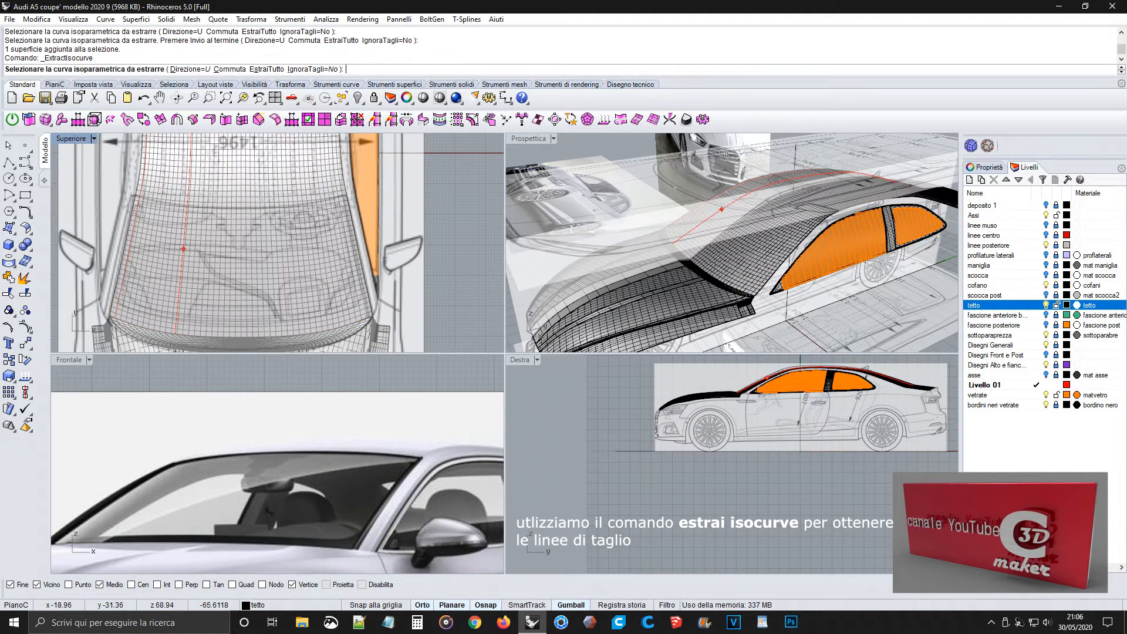
click(191, 69)
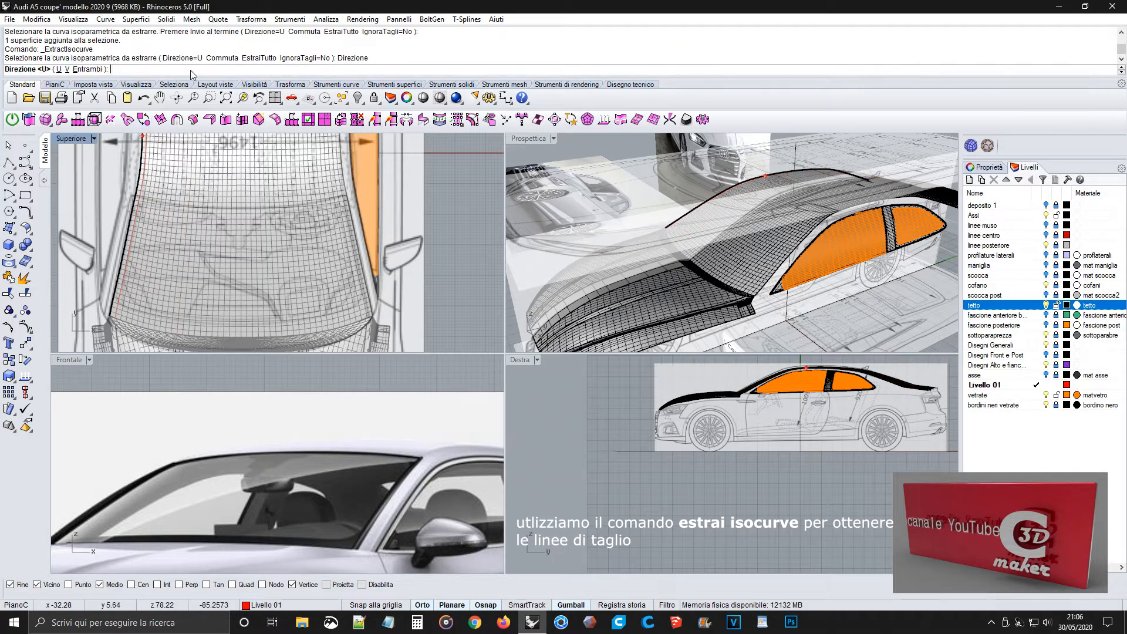
click(66, 69)
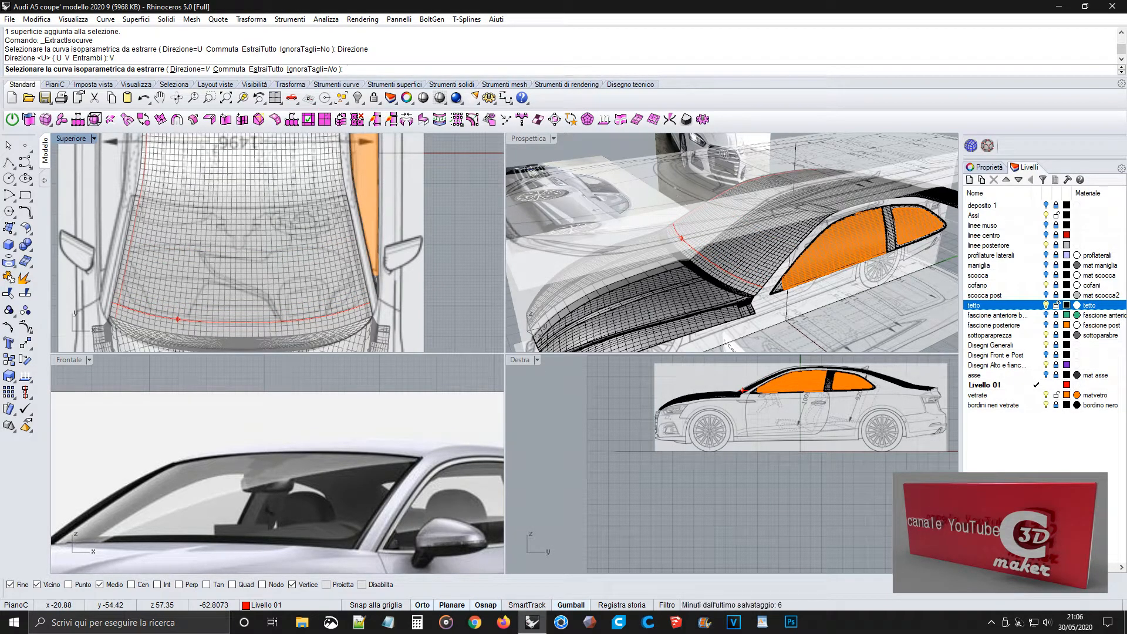
click(176, 320)
scroll(198, 245, up, 3)
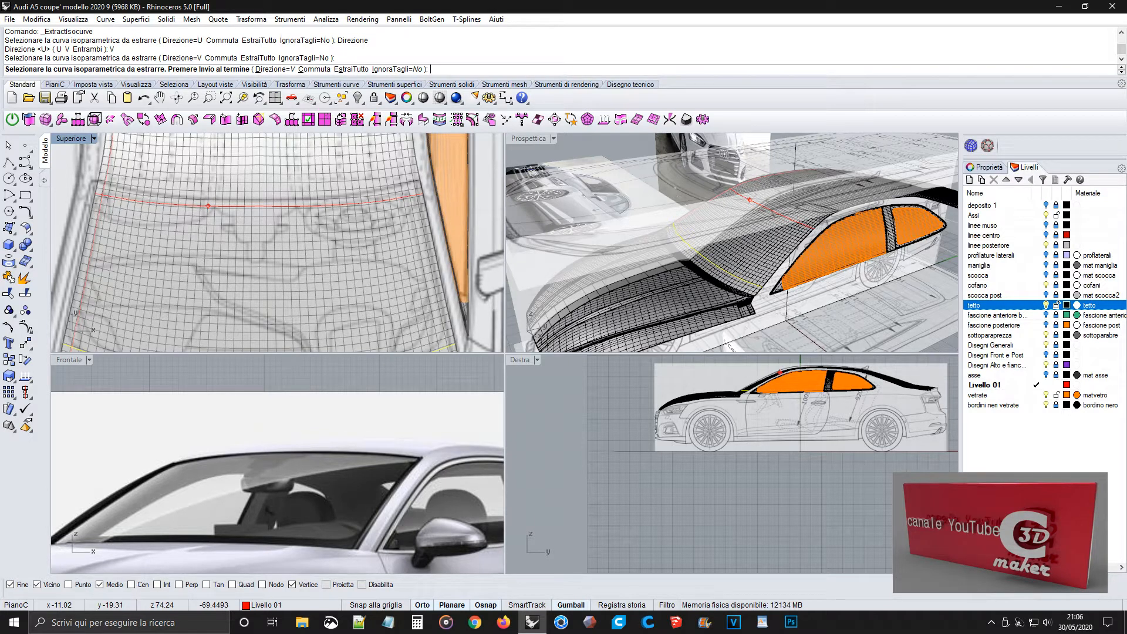
click(208, 209)
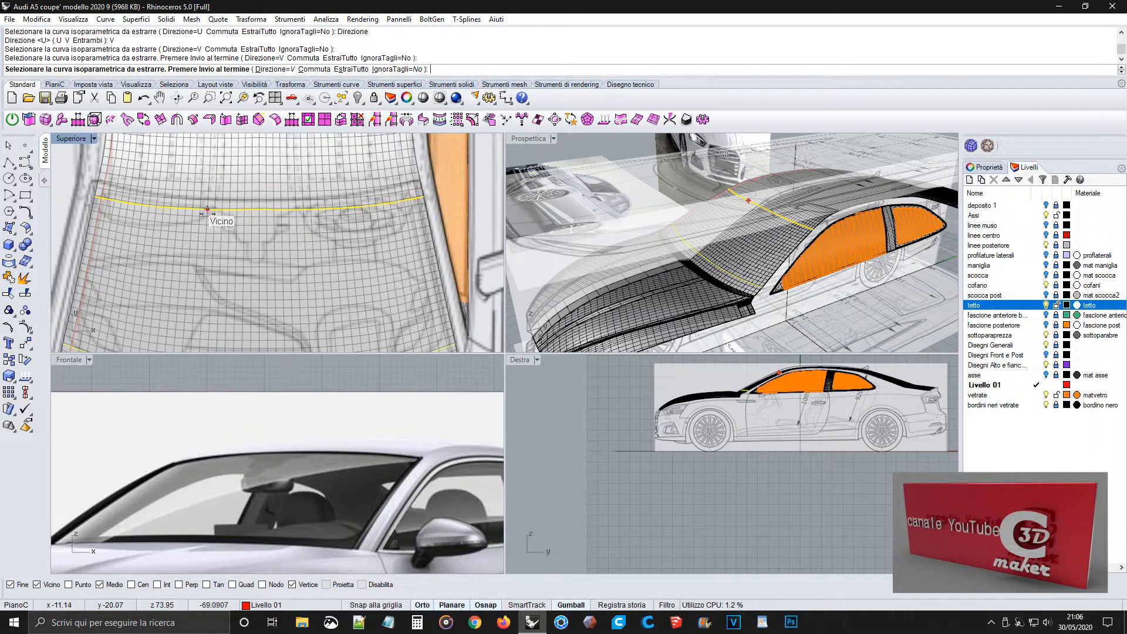
key(Return)
Mirror a copy of the left side isocurve across the car's longitudinal centre line.
right_drag(523, 252, 587, 223)
click(59, 192)
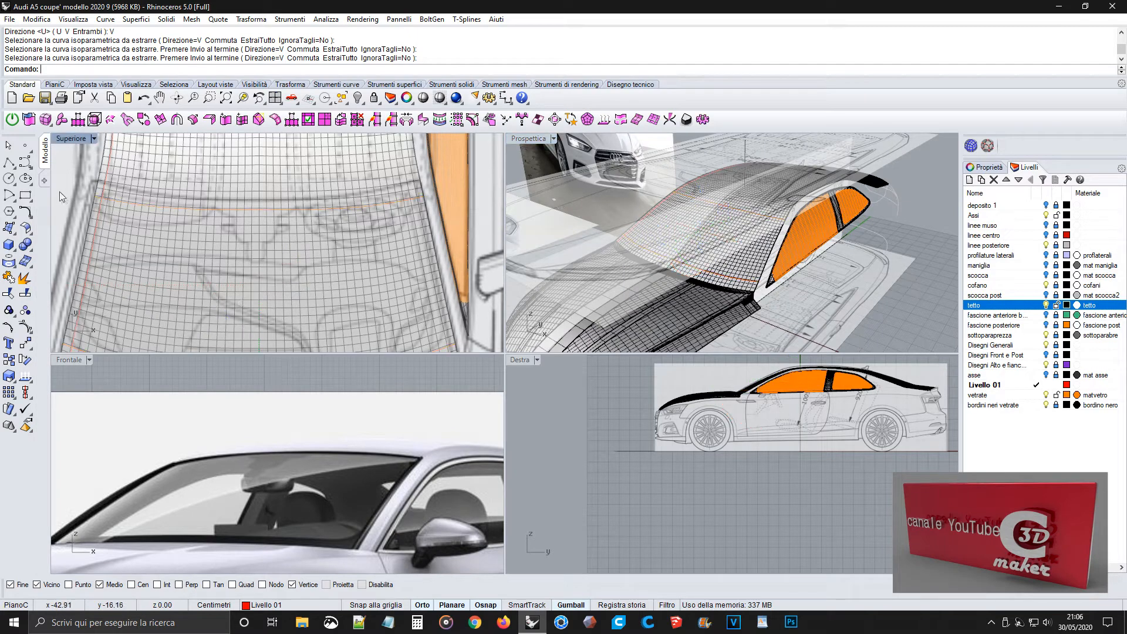
click(97, 227)
click(126, 262)
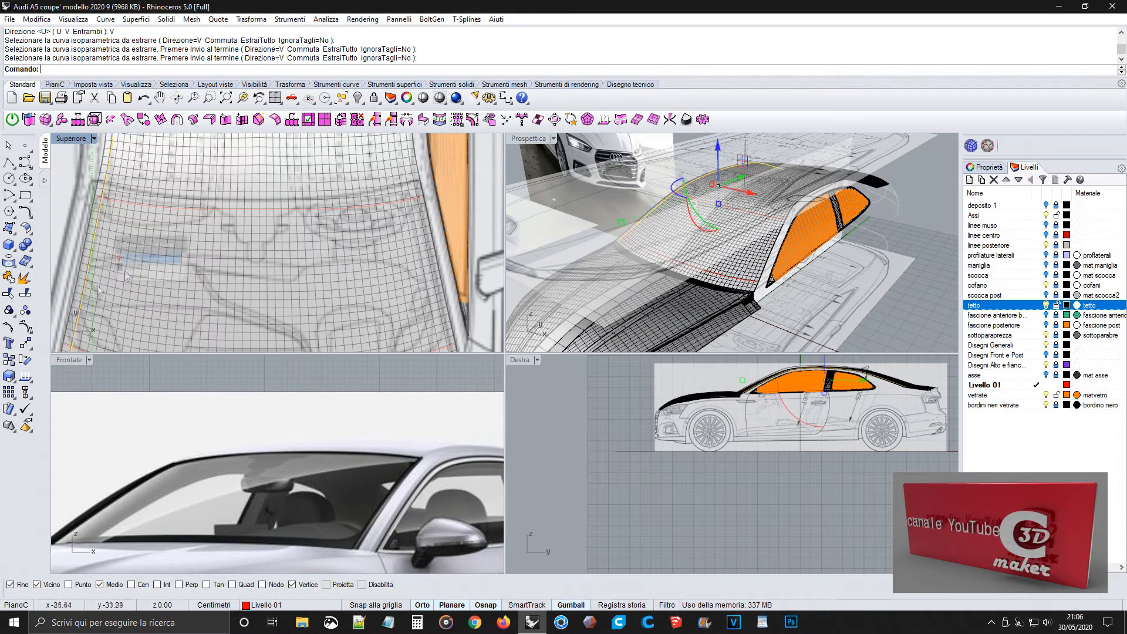
click(29, 350)
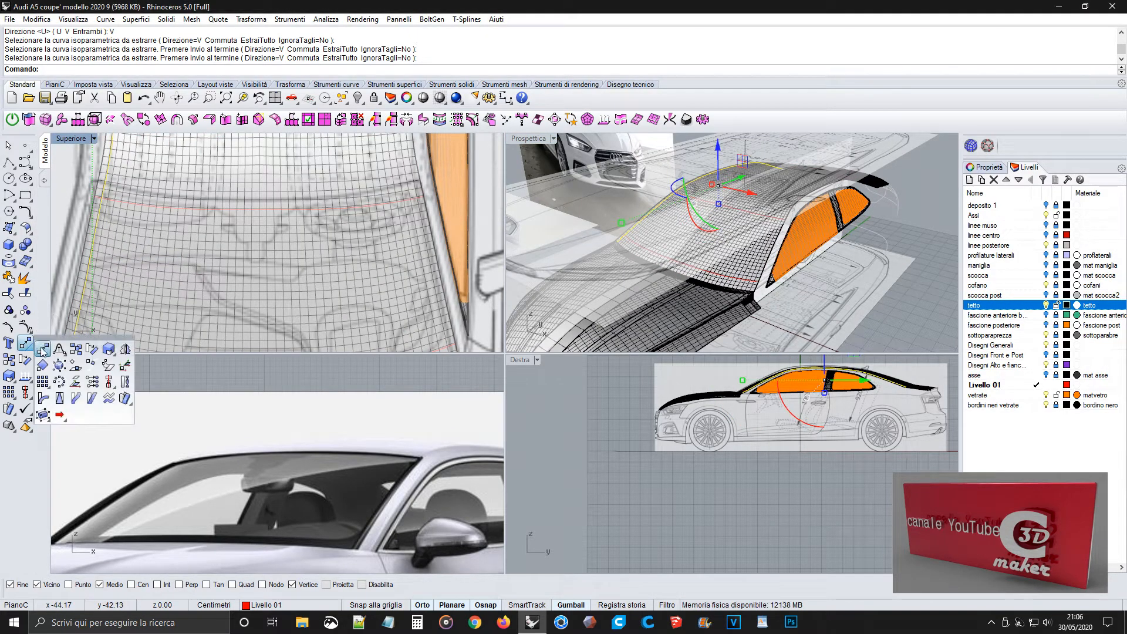
click(125, 350)
scroll(257, 364, down, 11)
scroll(286, 280, down, 10)
scroll(285, 280, down, 5)
click(282, 309)
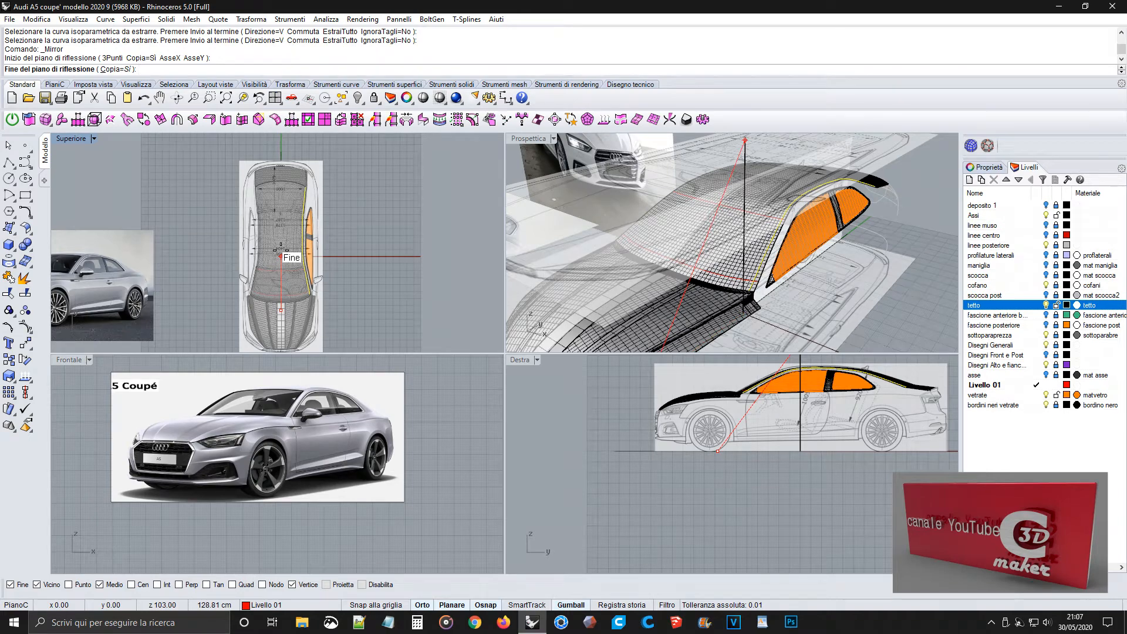
click(280, 255)
scroll(285, 272, up, 8)
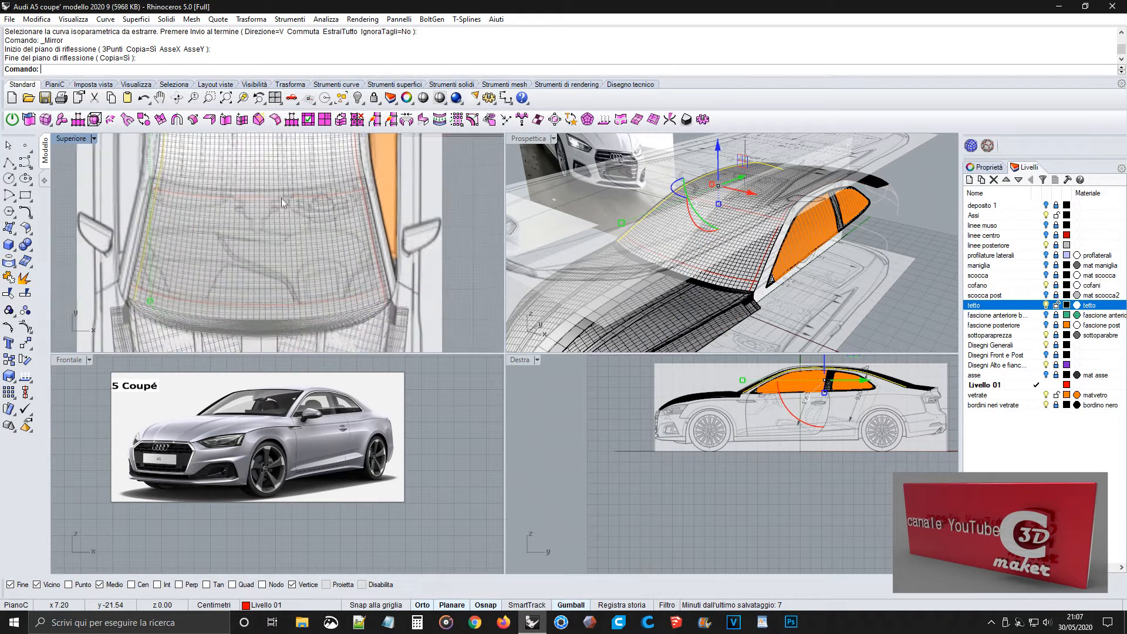
Clear the selection and examine how the four cutting curves outline the windshield from above and in perspective.
scroll(343, 227, down, 3)
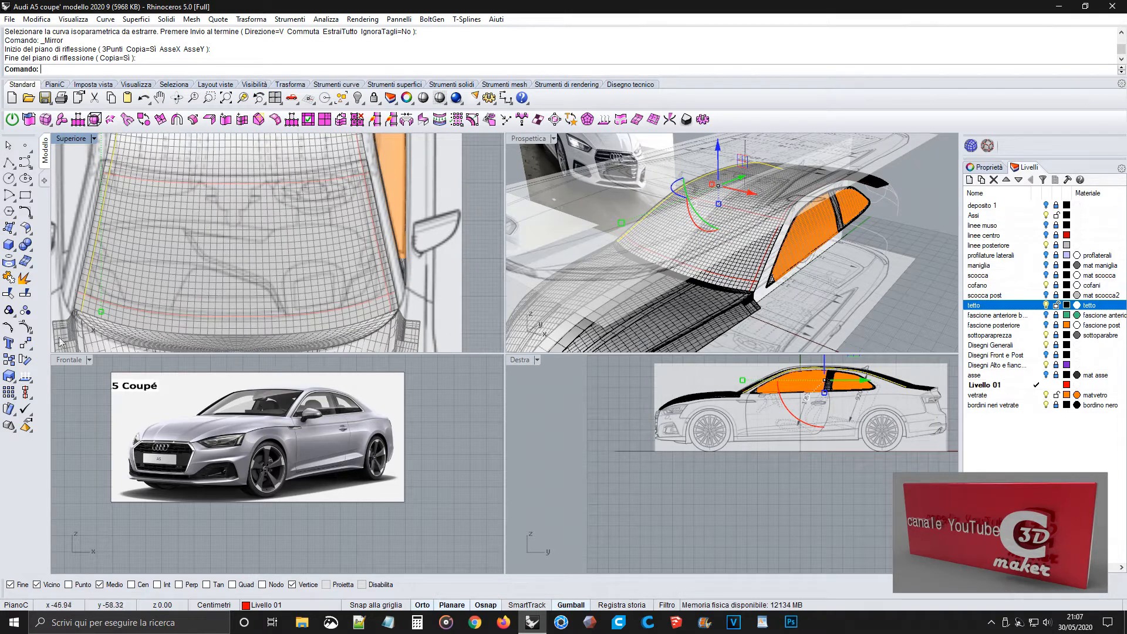
click(72, 407)
scroll(138, 223, up, 5)
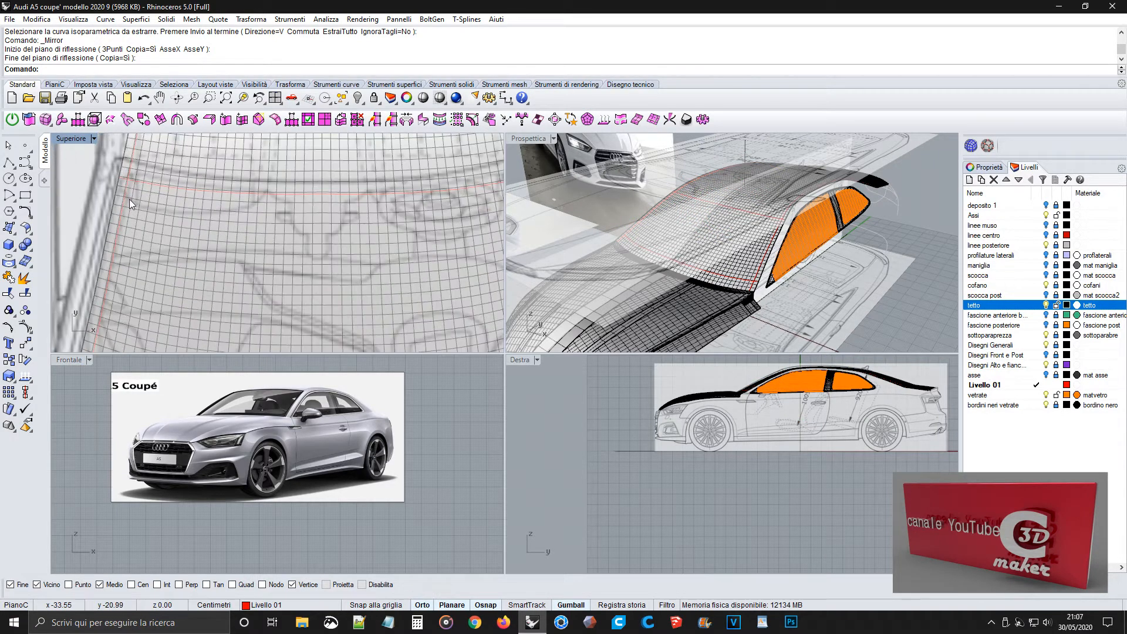
scroll(138, 183, down, 3)
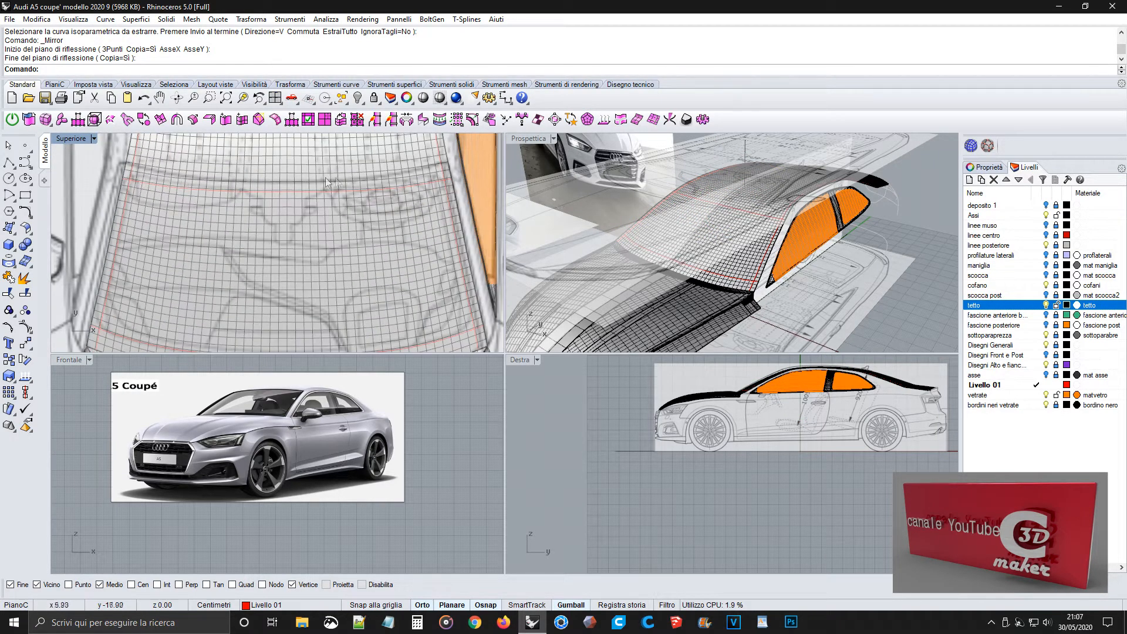
scroll(364, 179, down, 3)
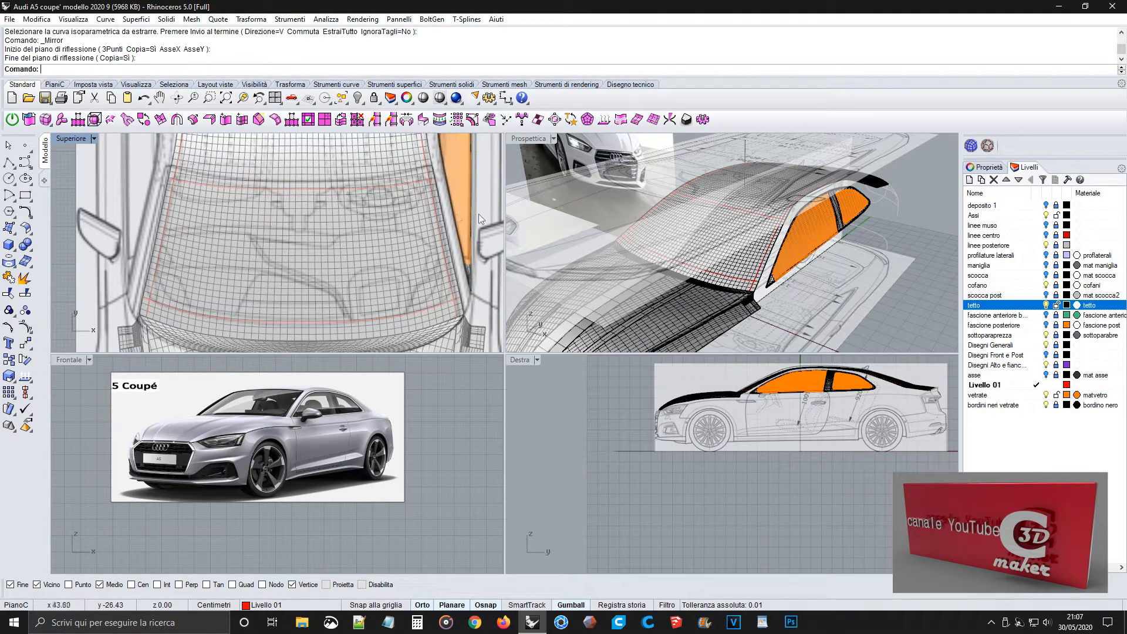
right_drag(677, 231, 605, 223)
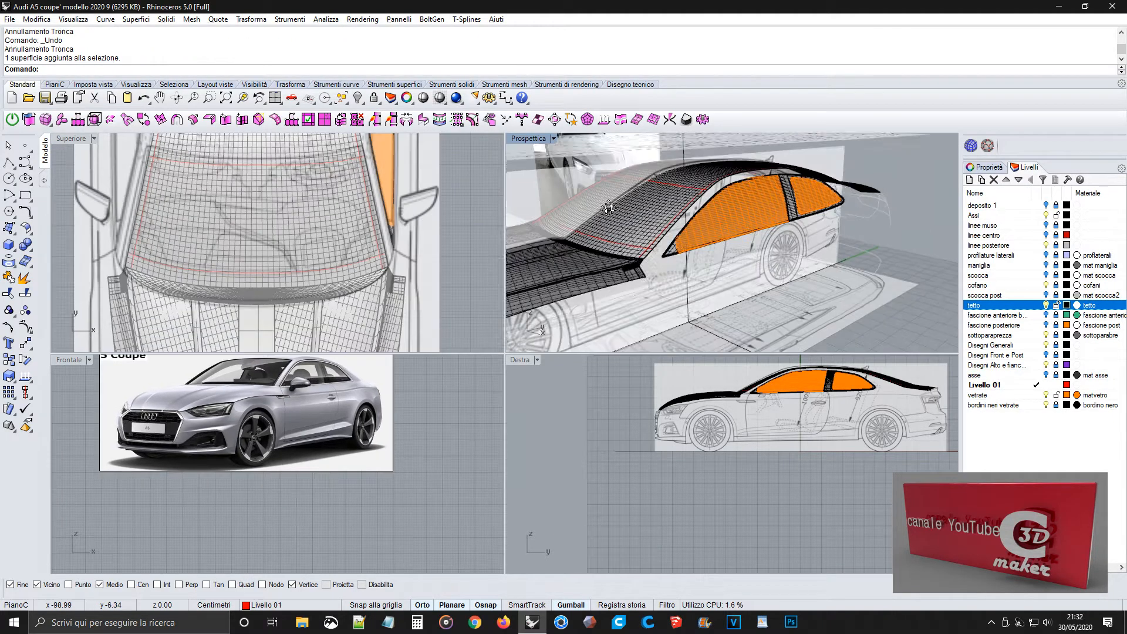
Trim the left side curve where it extends above the upper cross curve at the windshield's upper-left corner.
scroll(236, 208, up, 8)
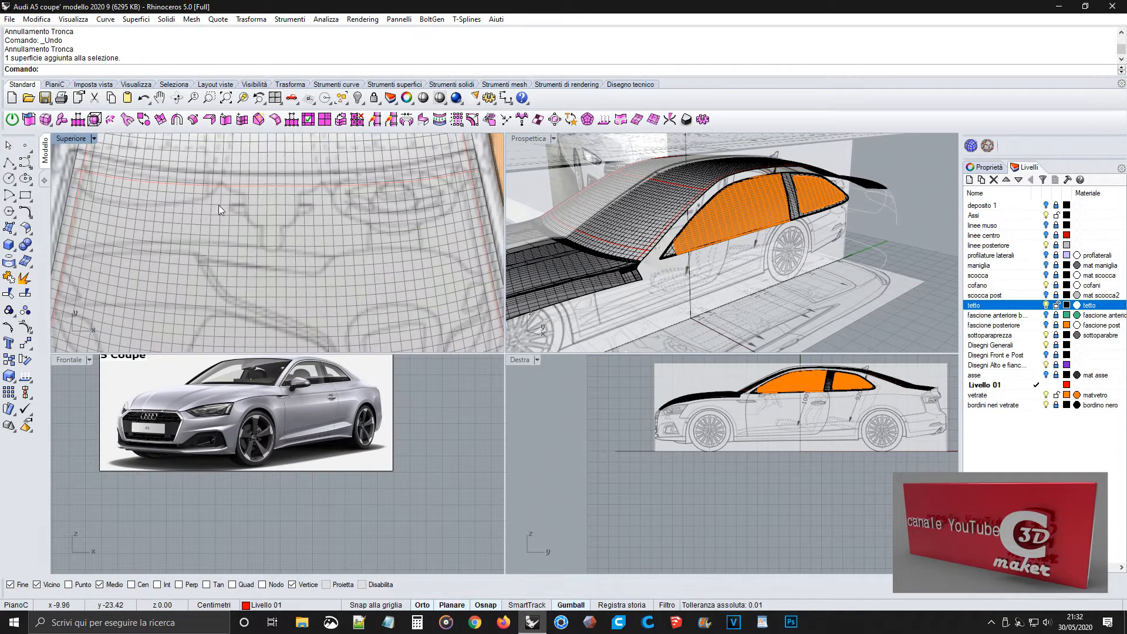
scroll(187, 191, up, 2)
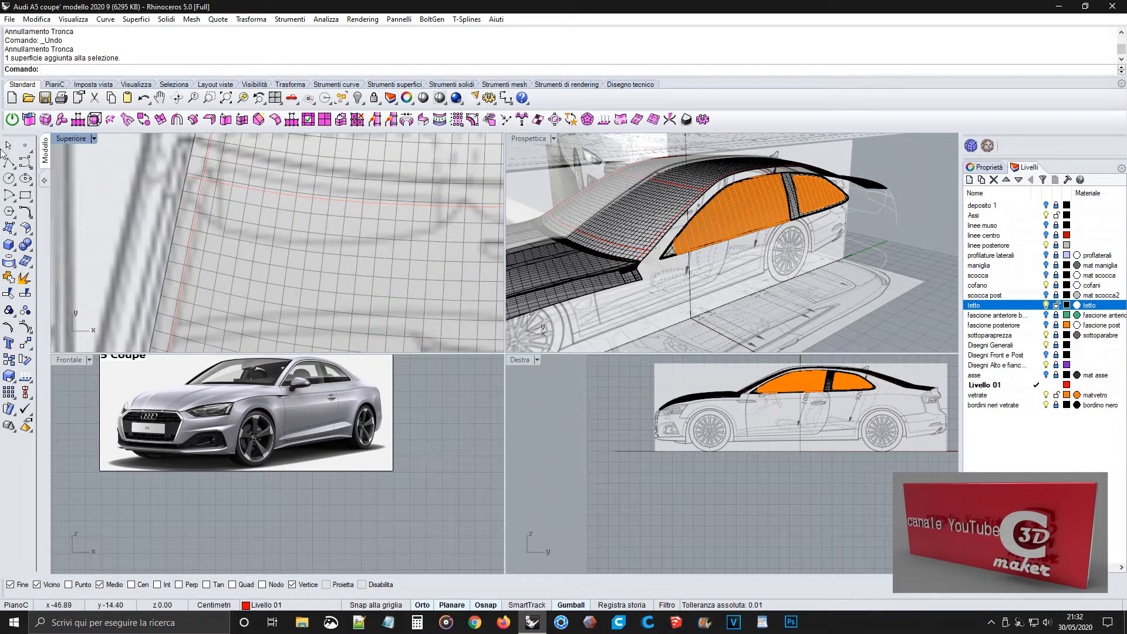
click(10, 292)
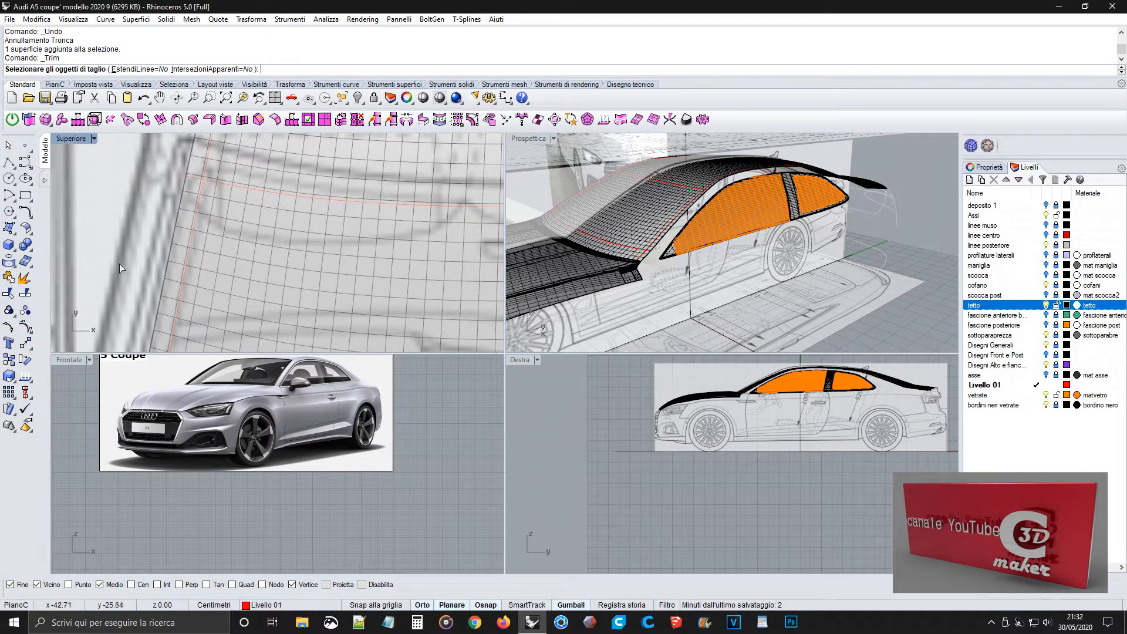
click(218, 187)
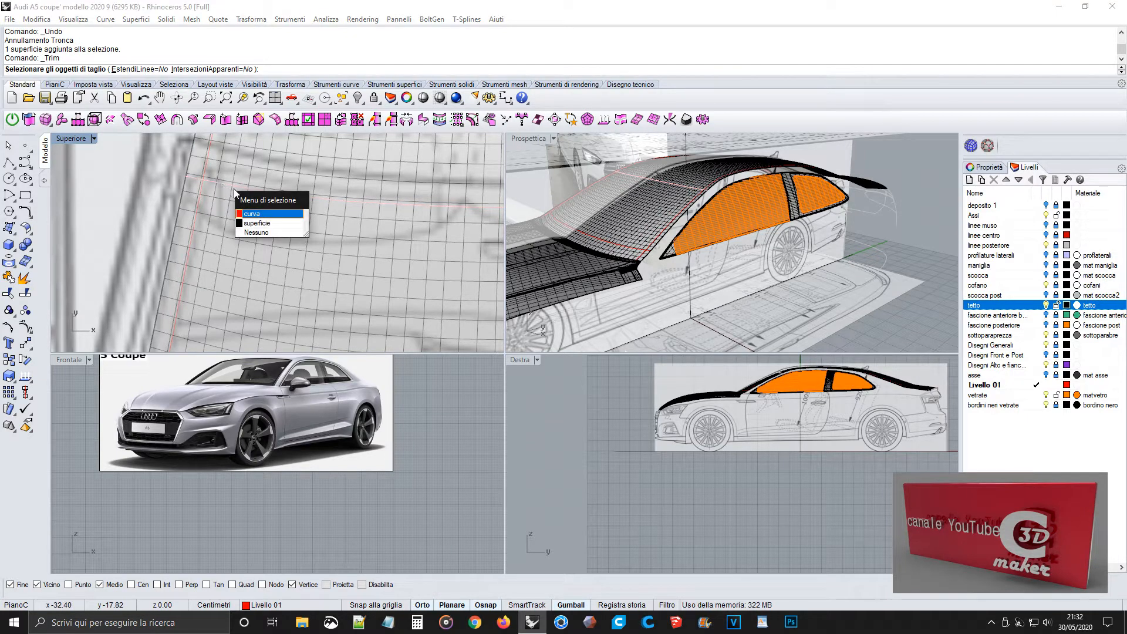
key(Return)
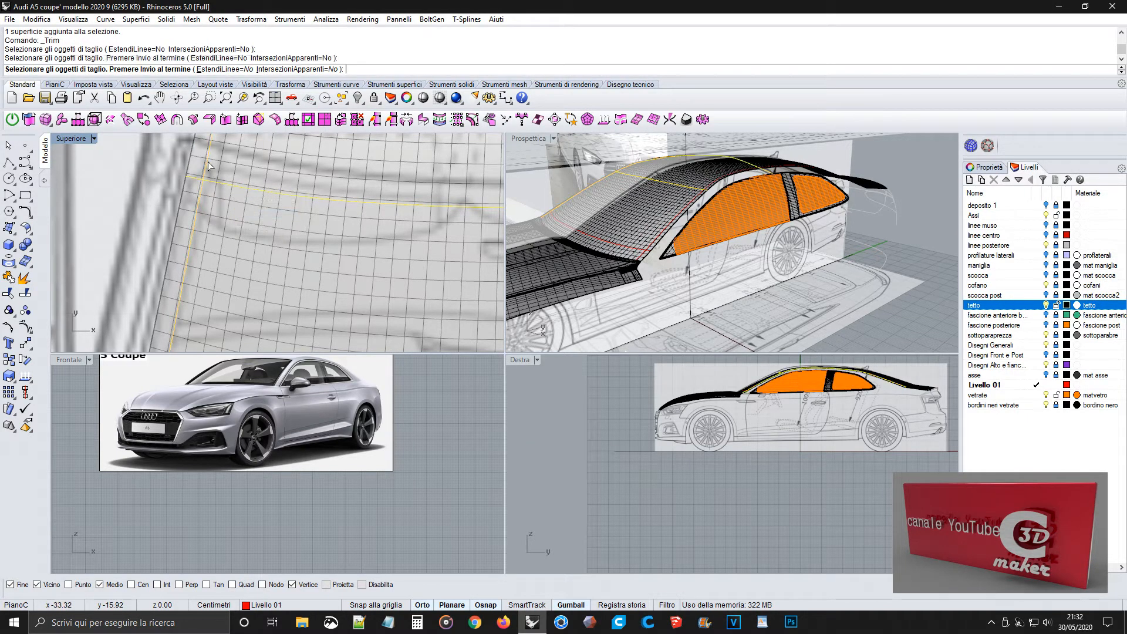
key(Return)
click(210, 166)
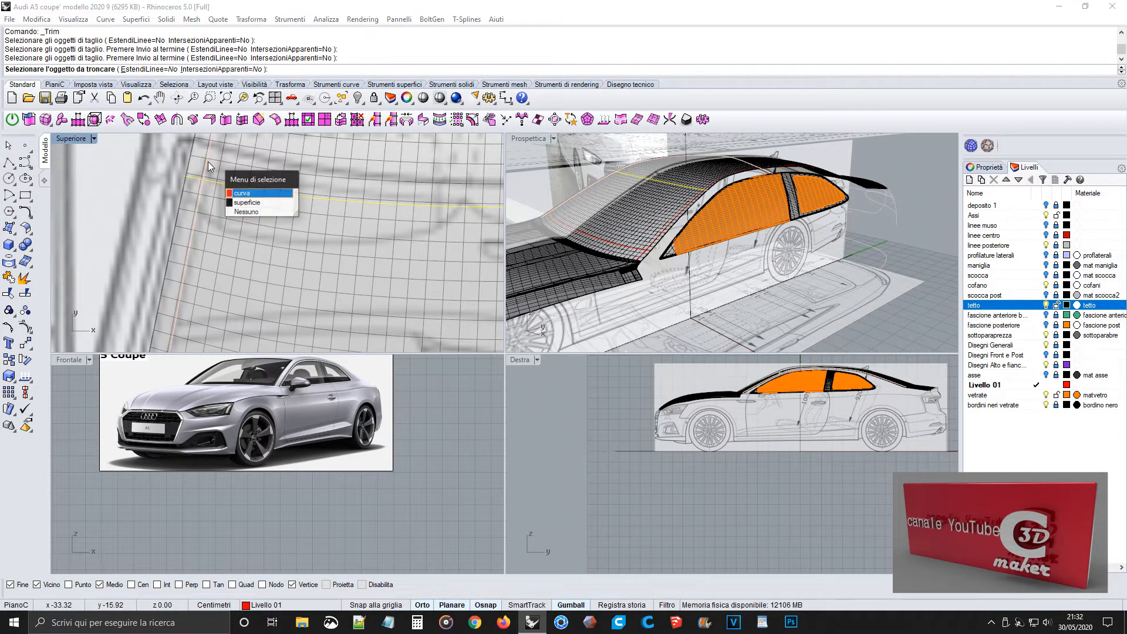
click(248, 195)
key(Return)
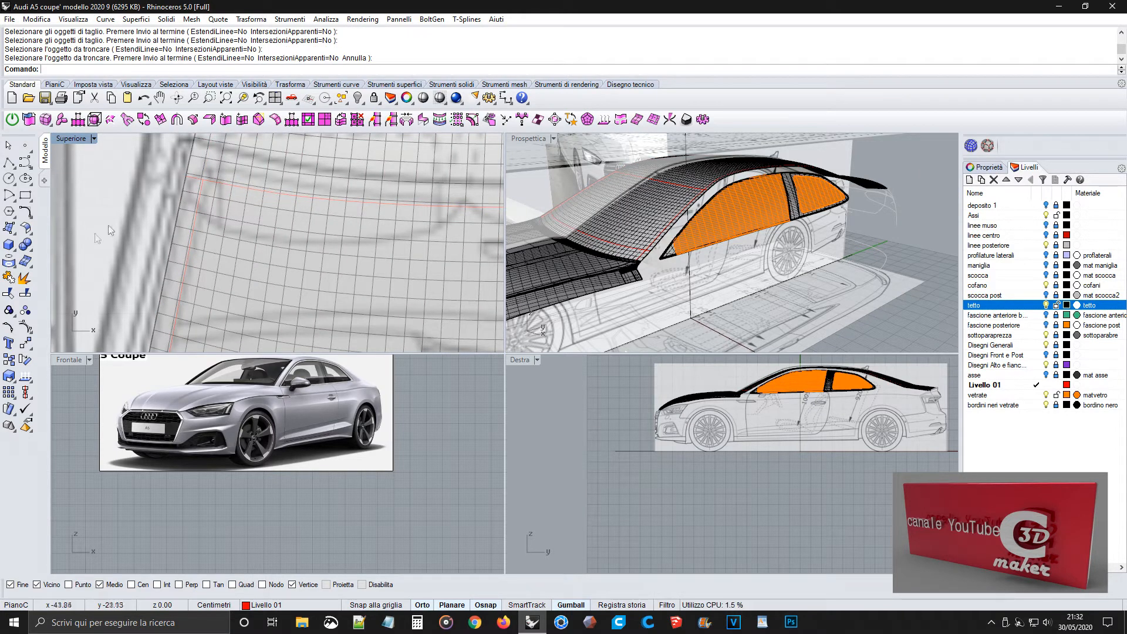
Trim the upper cross curve's short end beyond the left side curve and check the resulting corner.
click(6, 295)
click(202, 197)
key(Return)
click(203, 183)
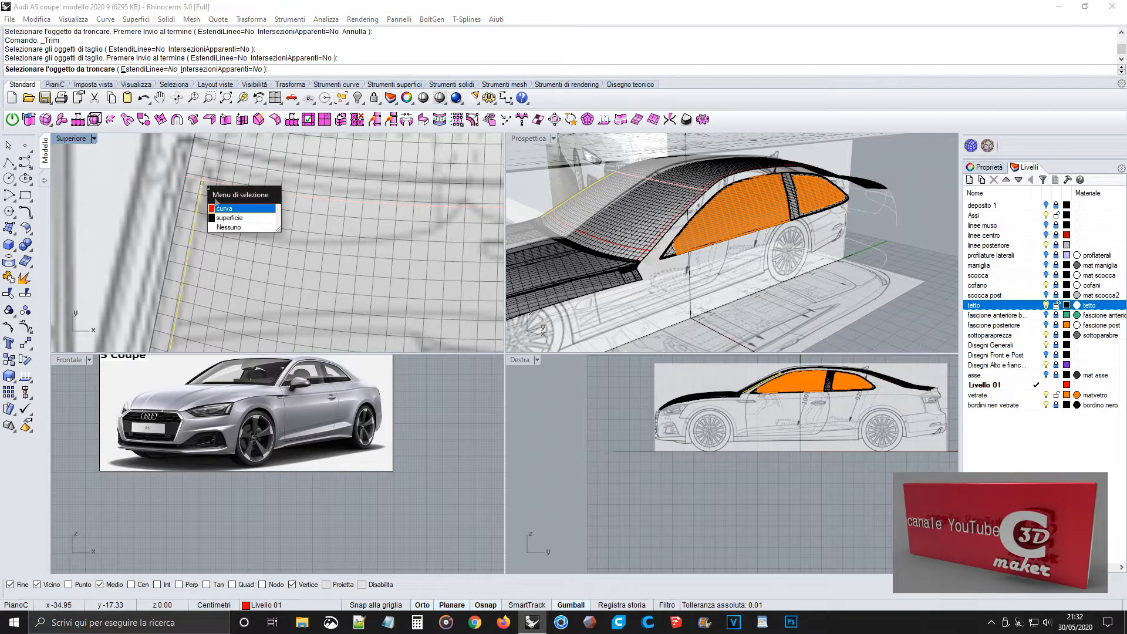
click(223, 208)
key(Return)
scroll(221, 208, down, 5)
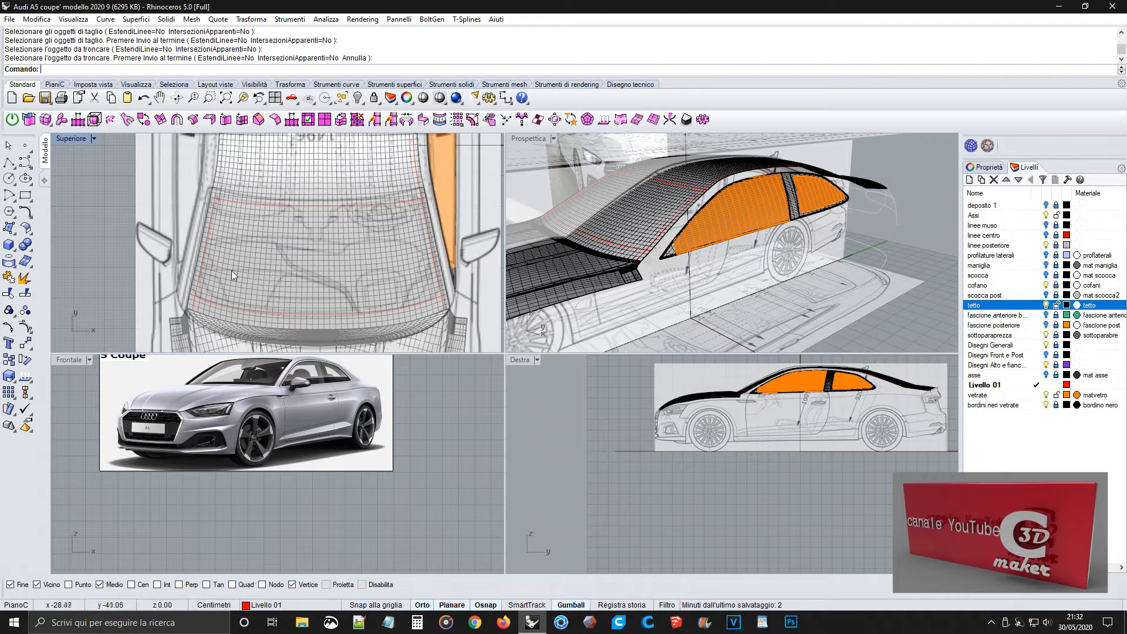
scroll(234, 172, up, 5)
scroll(234, 171, down, 3)
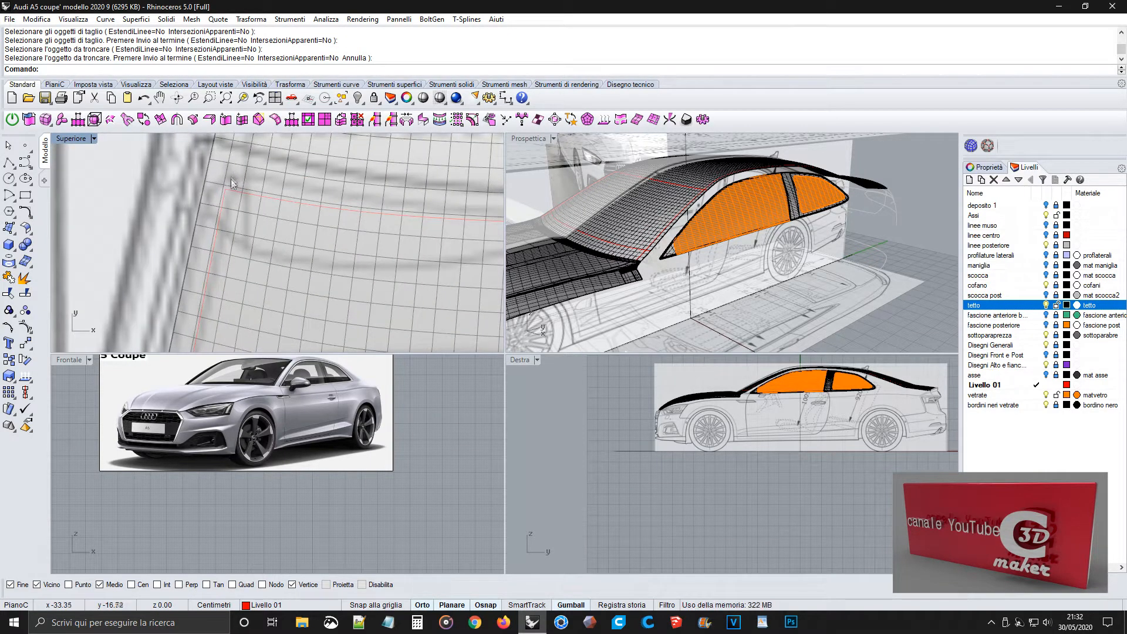
Trim the lower cross curve's short end beyond the left side curve at the windshield's lower-left corner.
scroll(227, 246, up, 3)
scroll(230, 267, up, 3)
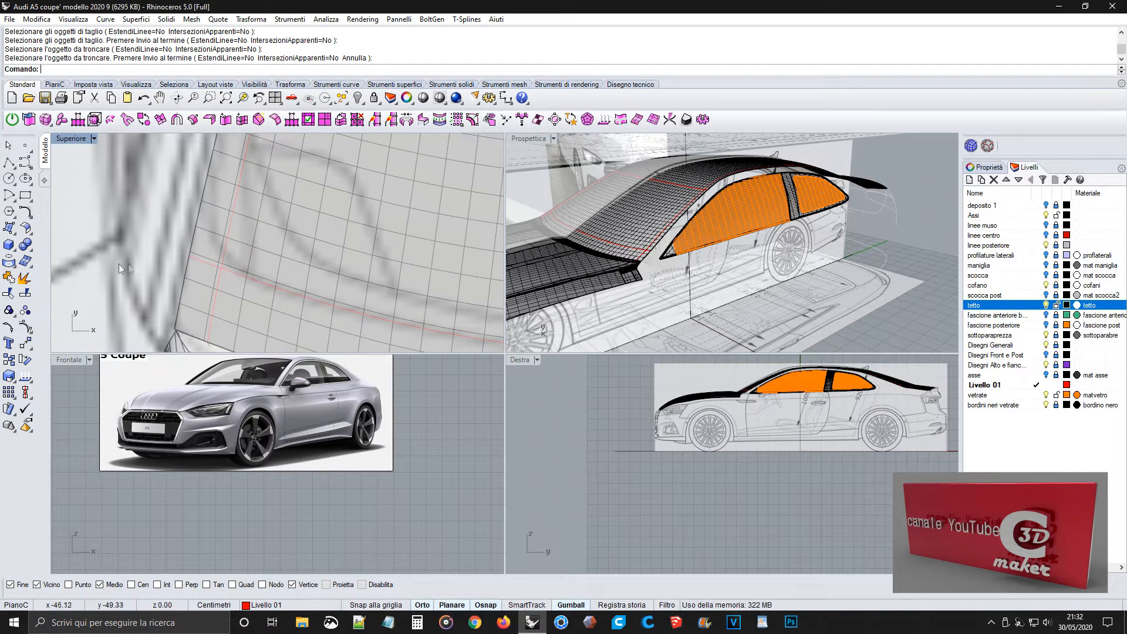
click(9, 293)
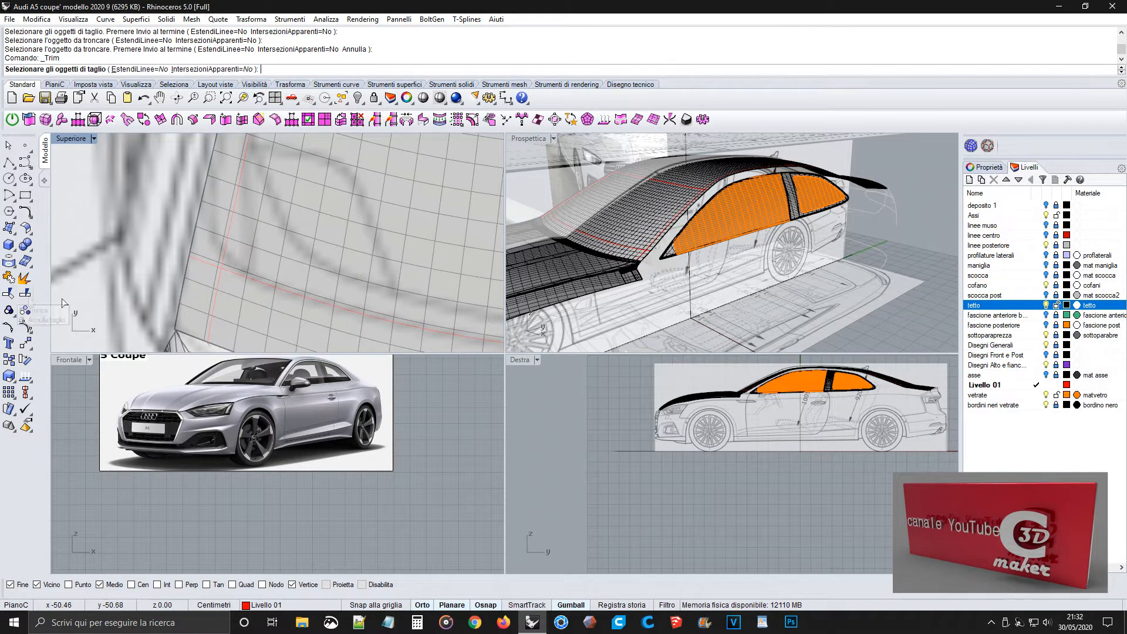
click(221, 276)
click(221, 277)
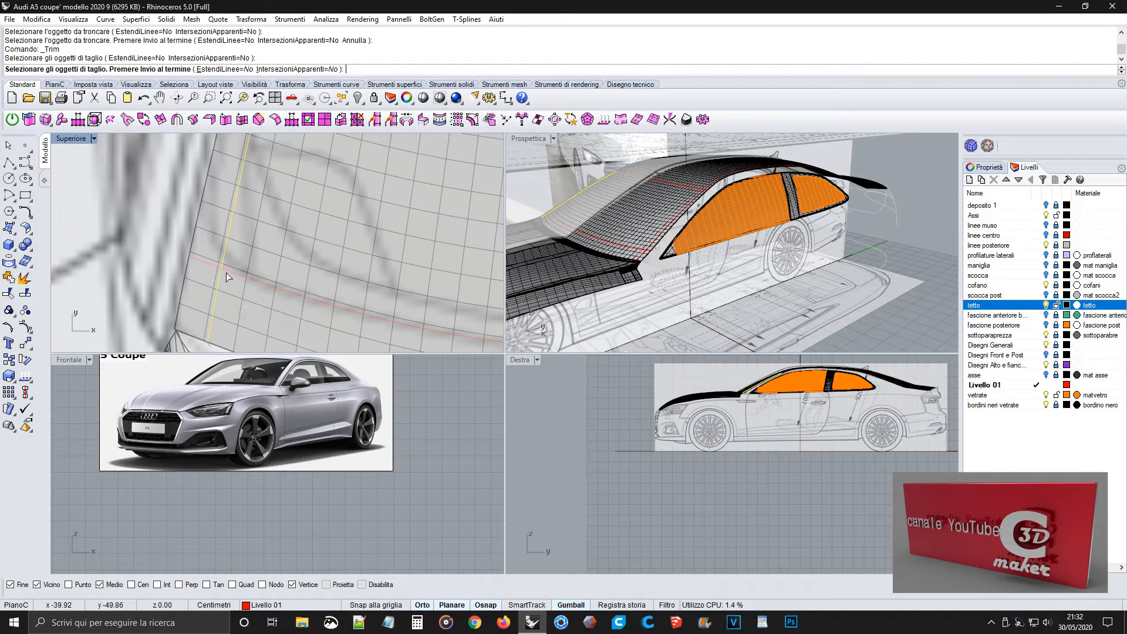
right_click(228, 270)
click(210, 263)
click(210, 263)
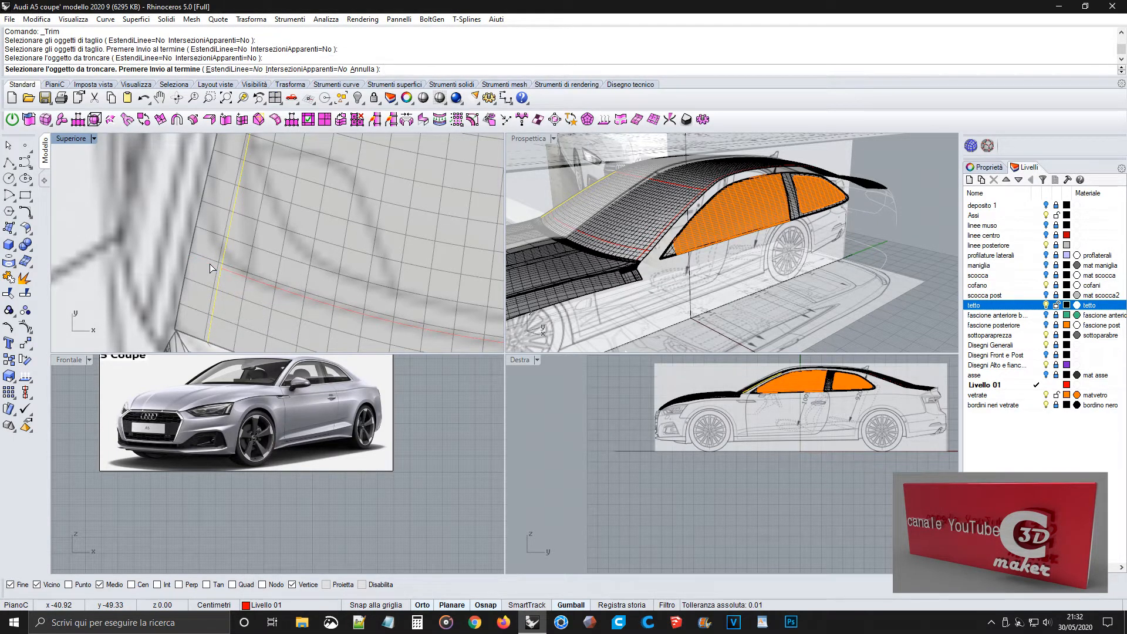
right_click(227, 265)
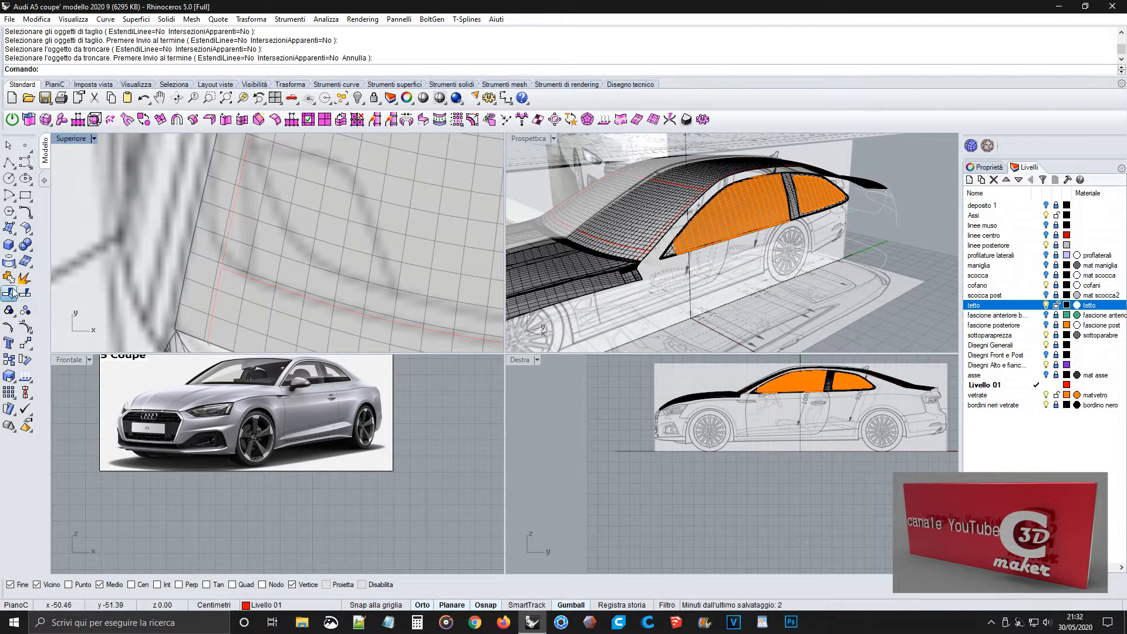
Trim the left side curve where it extends below the lower cross curve.
click(10, 293)
click(251, 277)
right_click(249, 280)
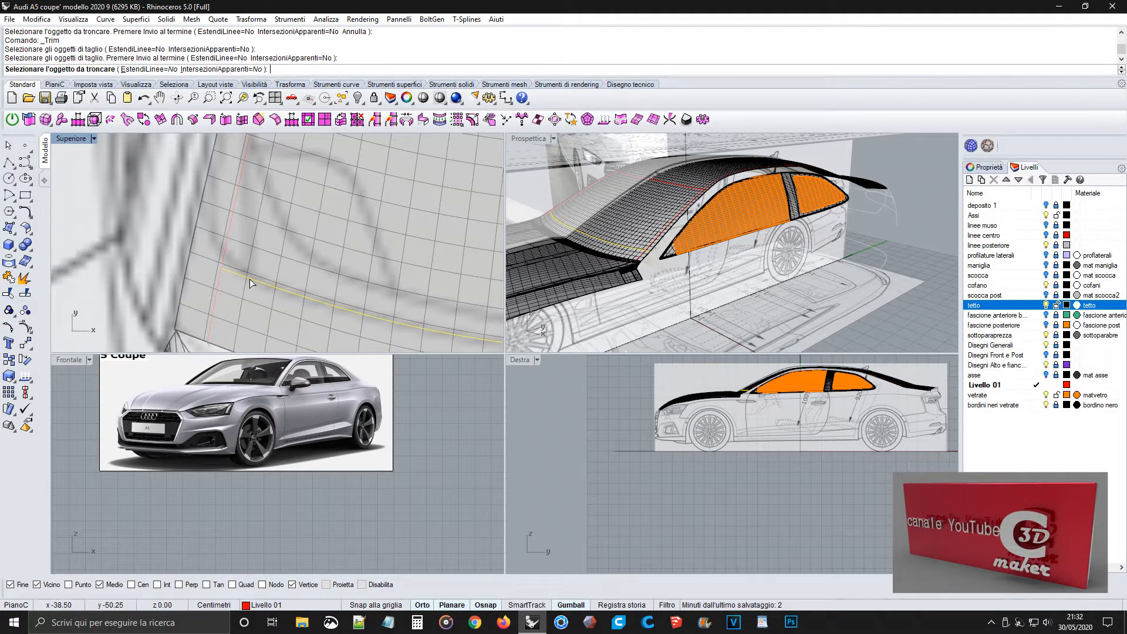
click(220, 283)
click(221, 283)
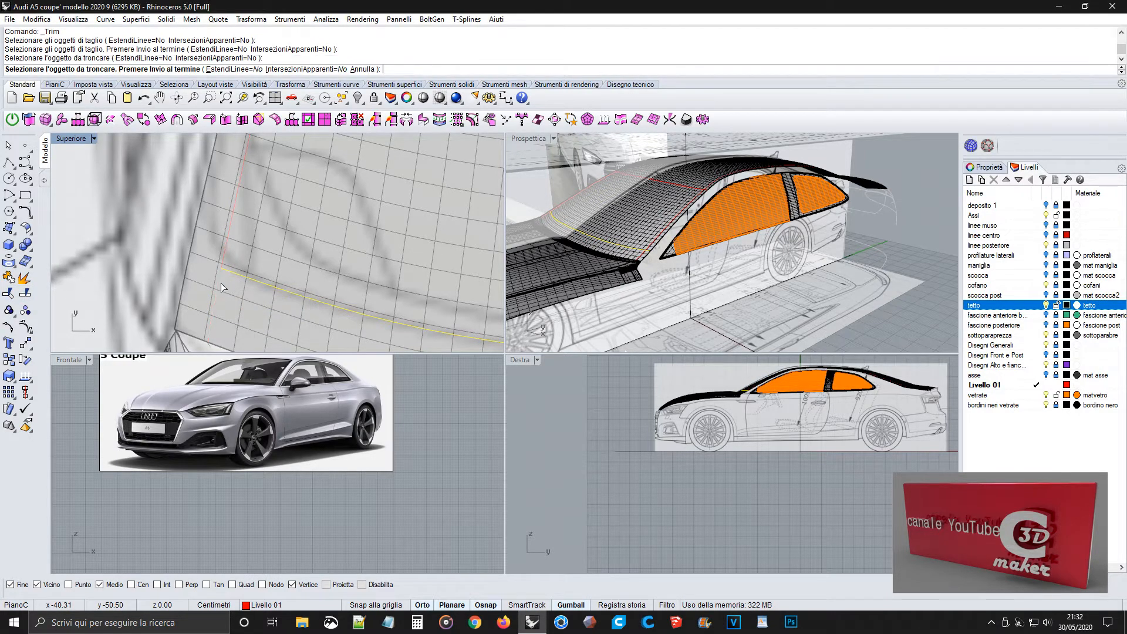
right_click(221, 283)
right_drag(221, 283, 313, 244)
scroll(313, 243, up, 3)
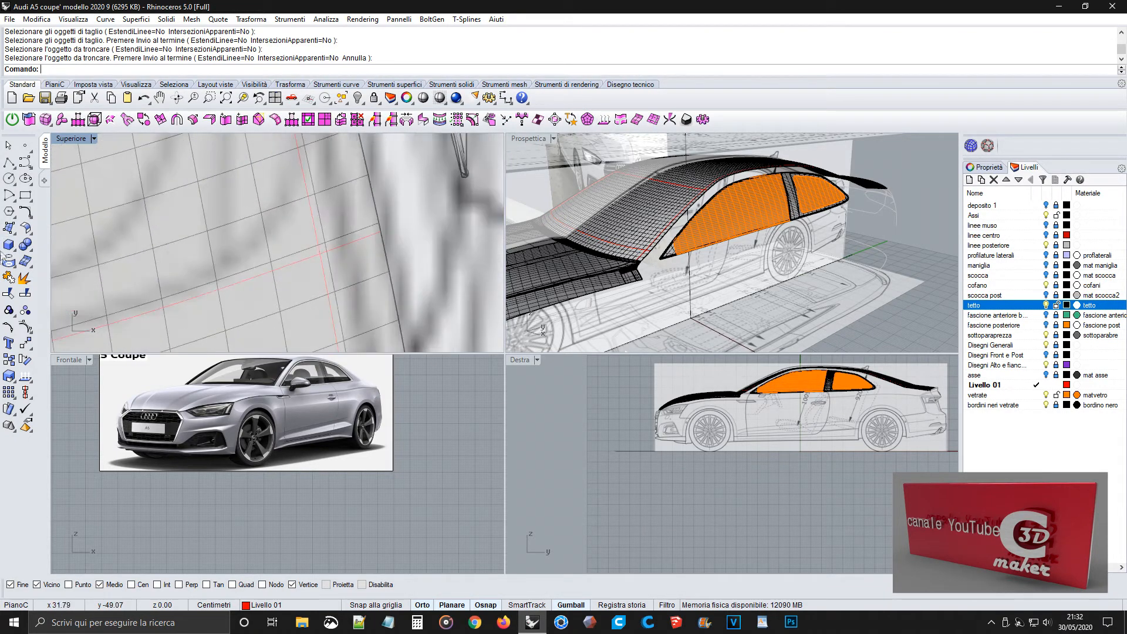
click(9, 294)
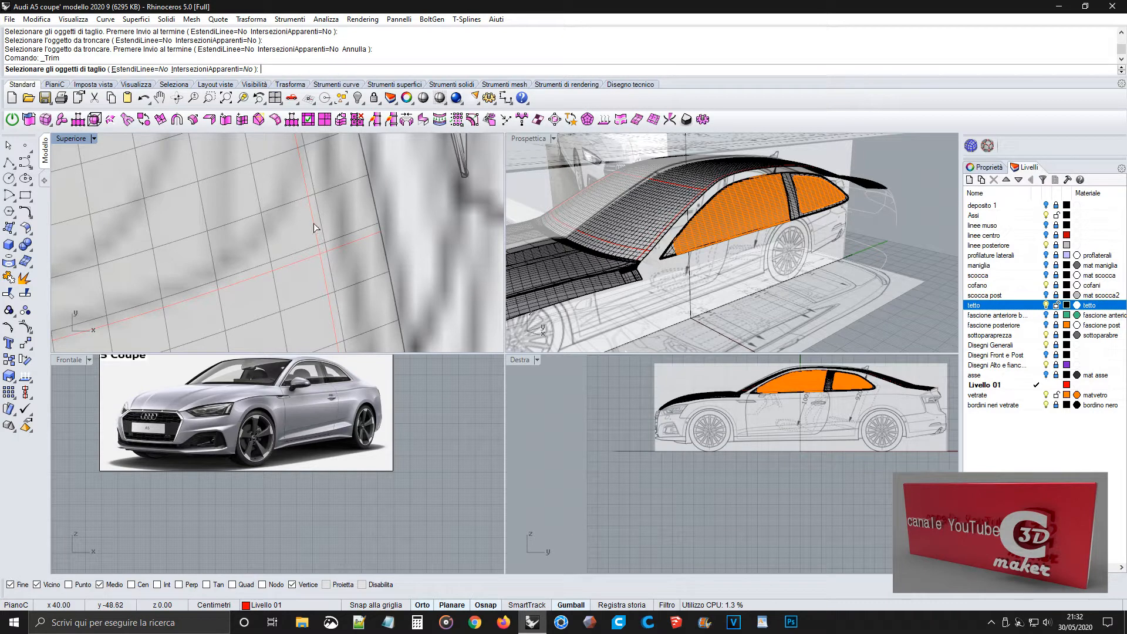
click(321, 246)
click(341, 245)
click(342, 246)
right_click(342, 245)
right_click(342, 246)
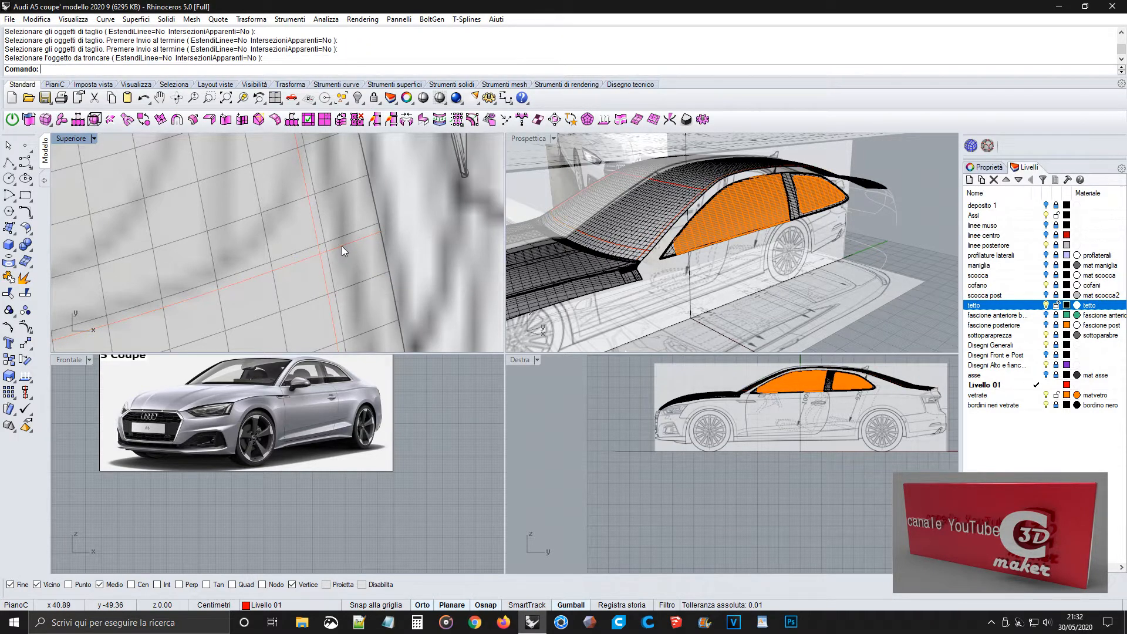
Trim the lower cross curve's short end beyond the right side curve at the windshield's lower-right corner.
click(10, 294)
click(311, 223)
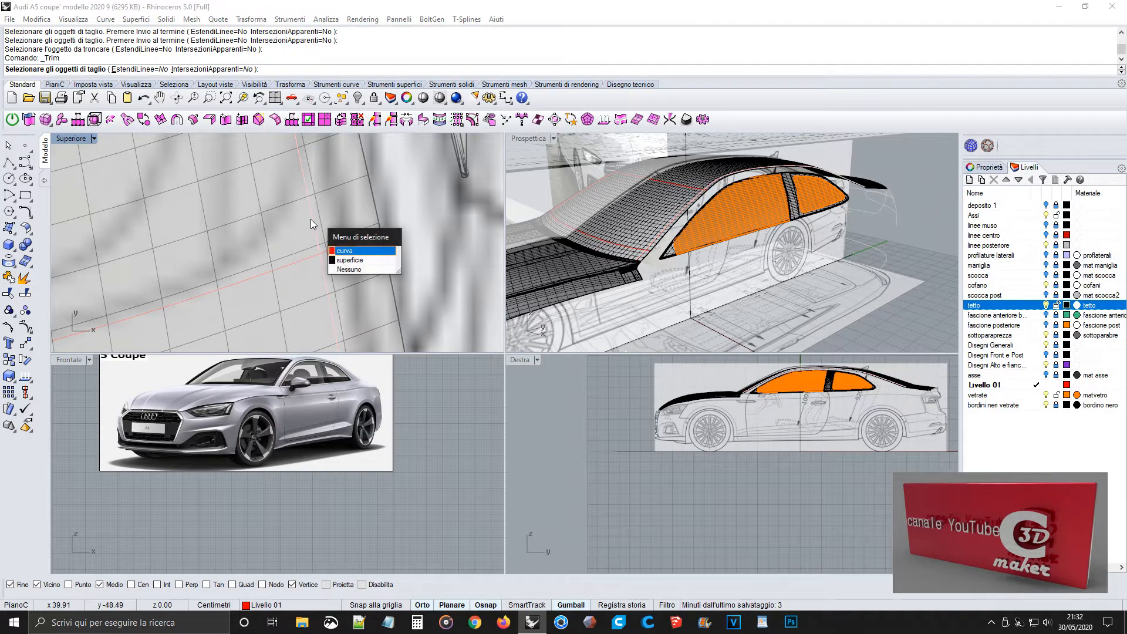
click(376, 253)
right_click(353, 247)
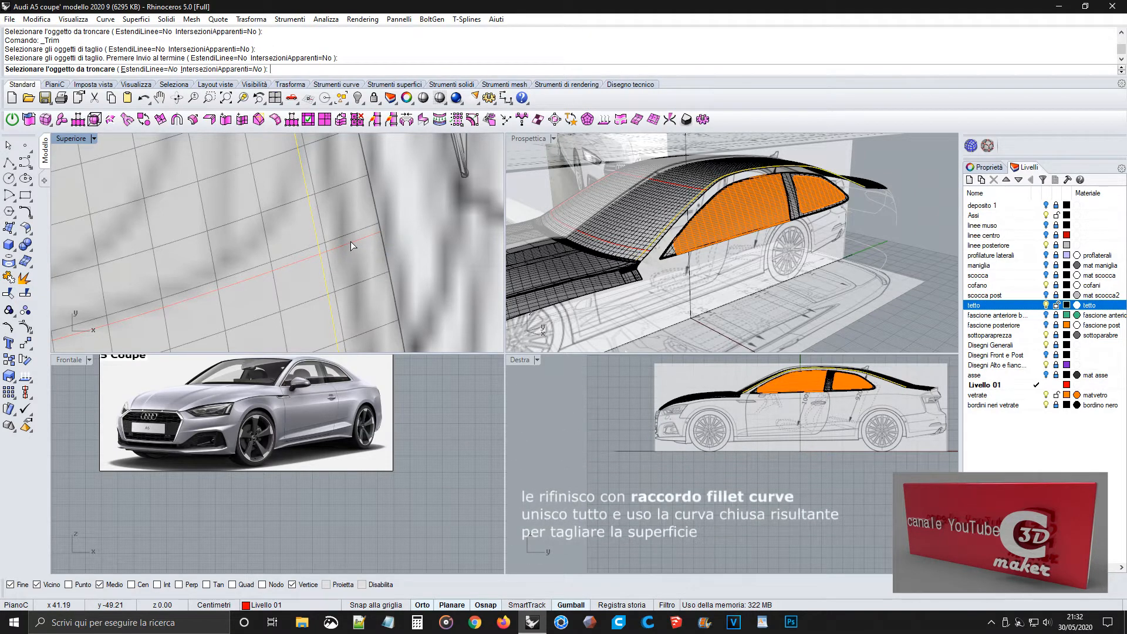
click(351, 241)
click(383, 276)
right_click(360, 273)
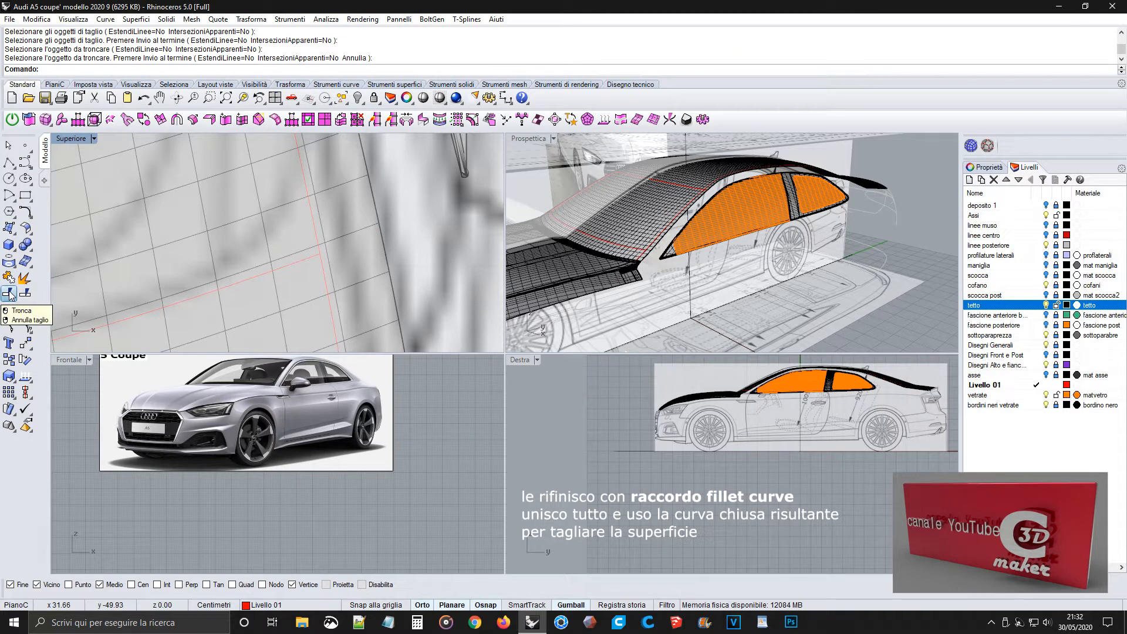
click(10, 296)
click(300, 262)
click(351, 294)
click(322, 267)
click(323, 268)
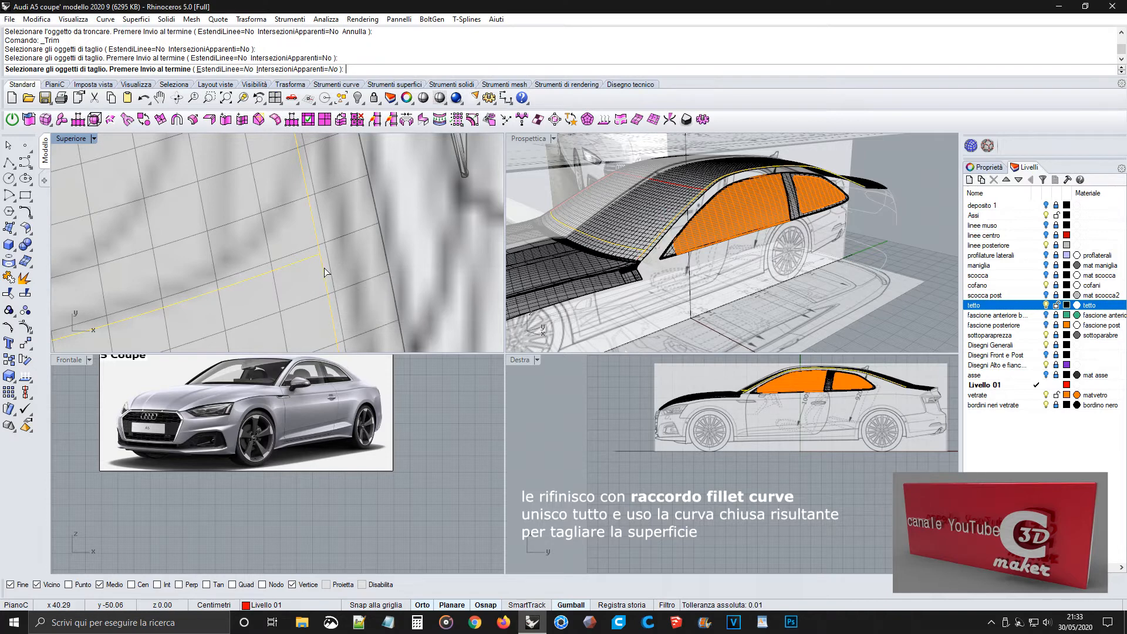
click(324, 268)
Trim the right side curve where it extends below the lower cross curve.
click(9, 294)
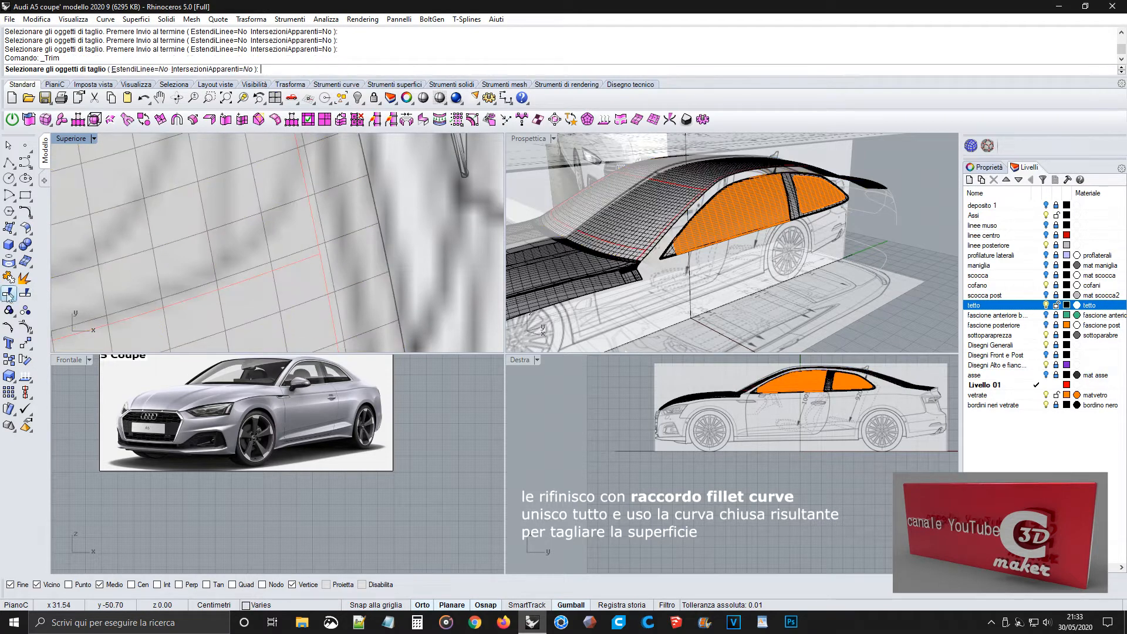
click(306, 255)
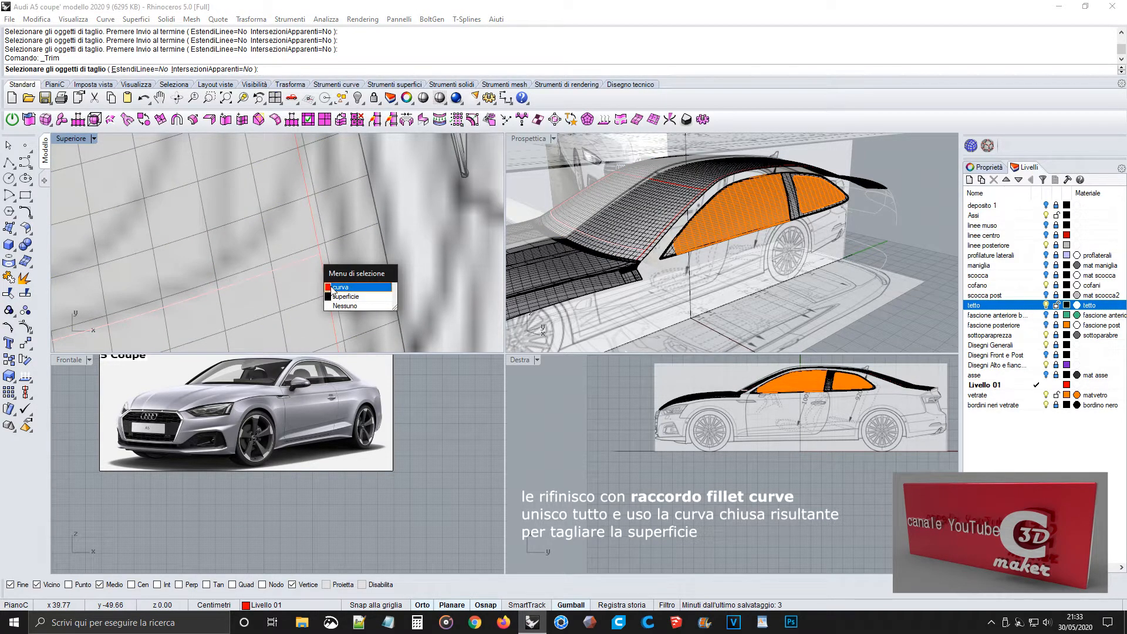
click(323, 274)
key(Return)
click(321, 270)
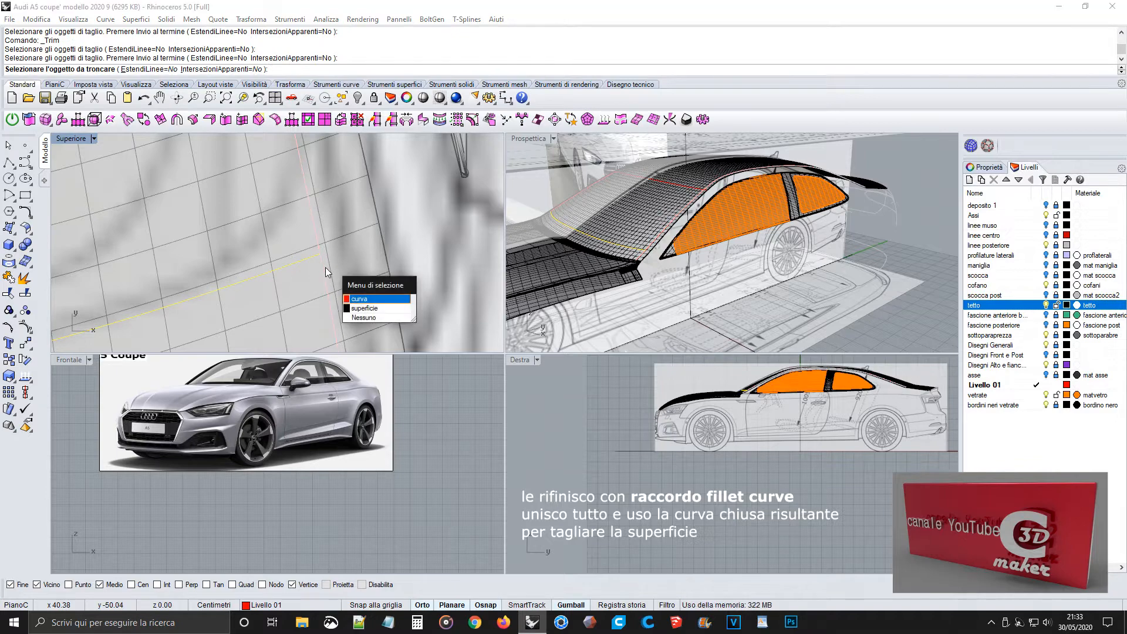
click(368, 299)
key(Return)
scroll(332, 247, down, 5)
scroll(305, 227, up, 8)
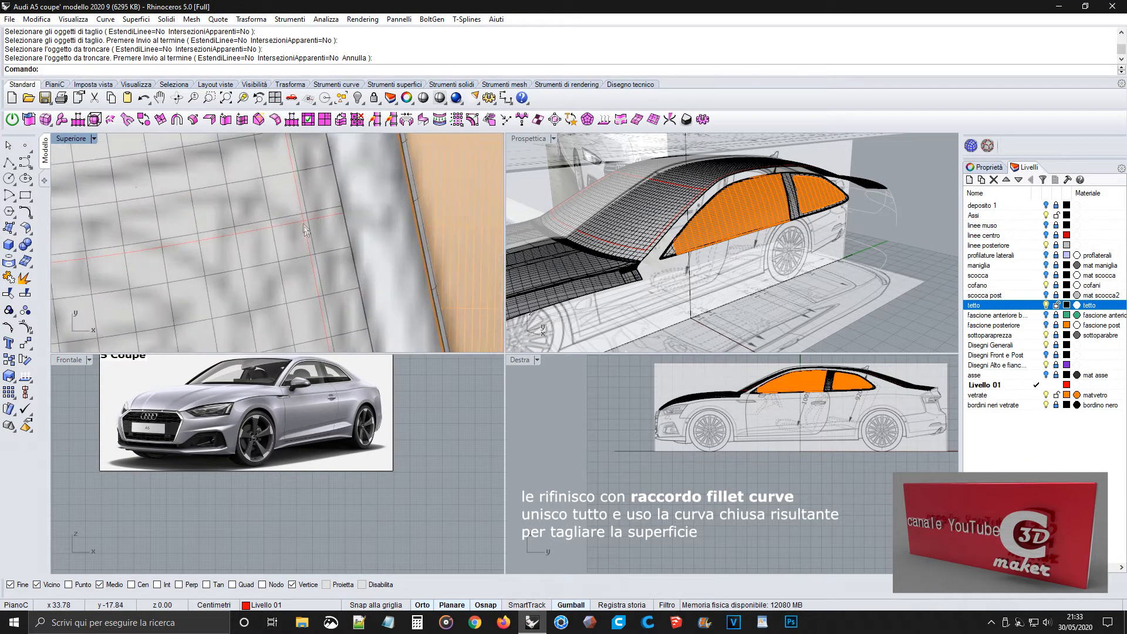
click(10, 279)
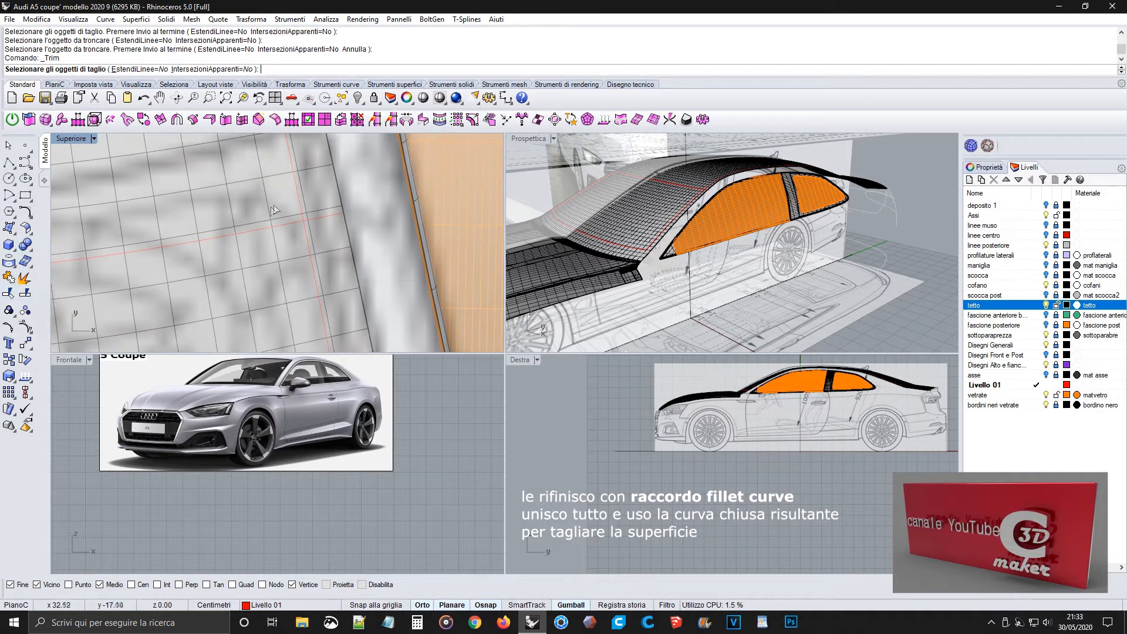
click(303, 196)
click(336, 227)
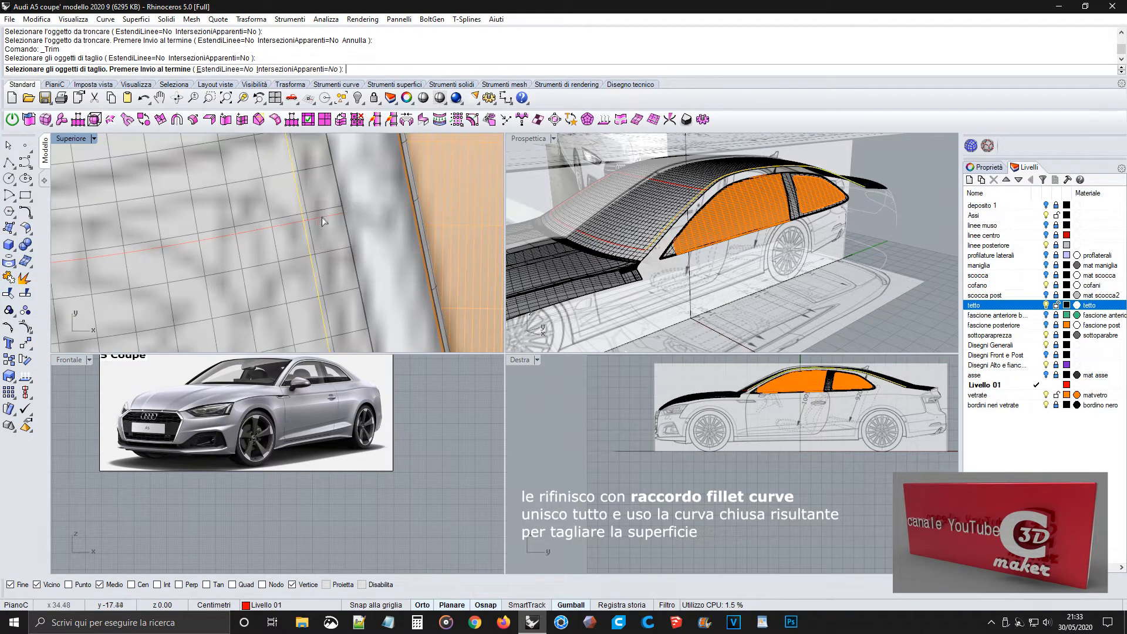
click(323, 218)
click(352, 249)
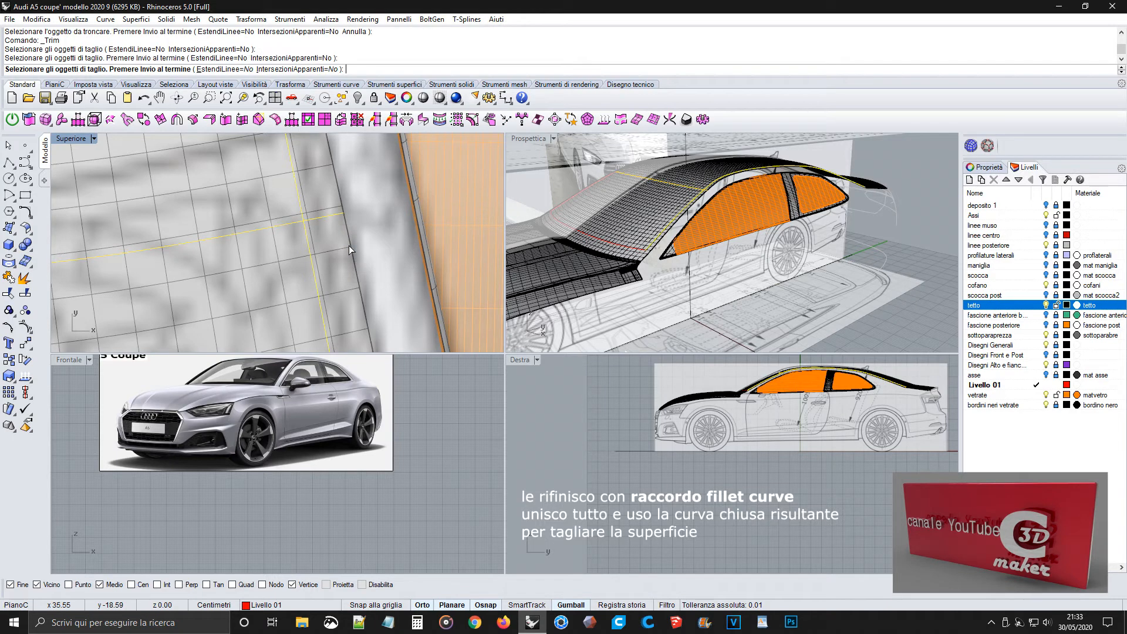
key(Return)
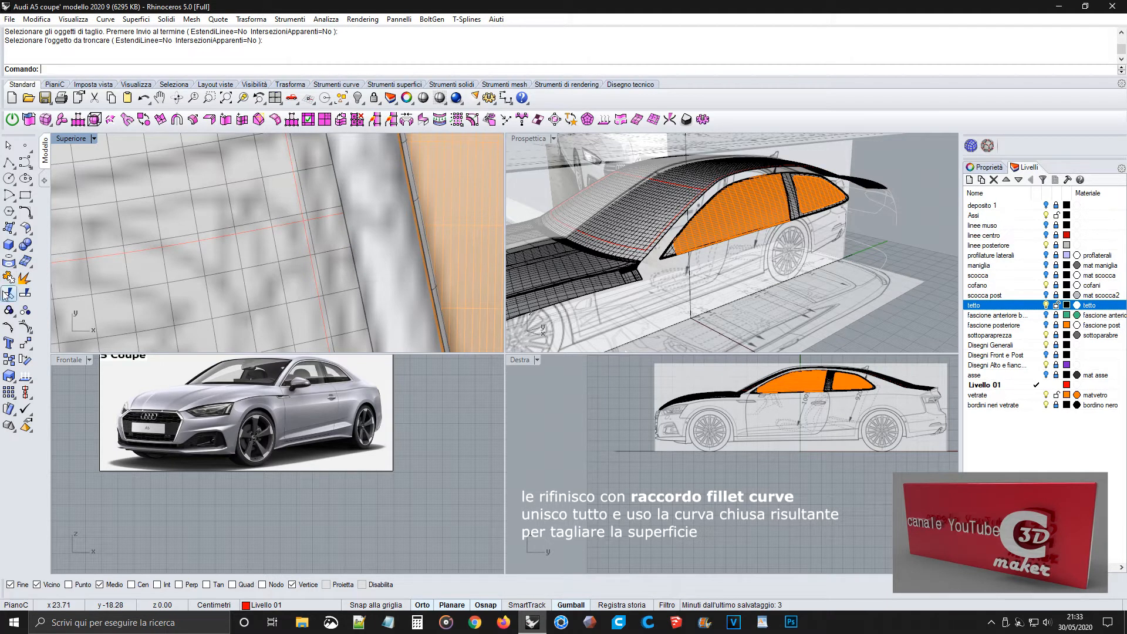
click(11, 280)
click(306, 234)
click(340, 245)
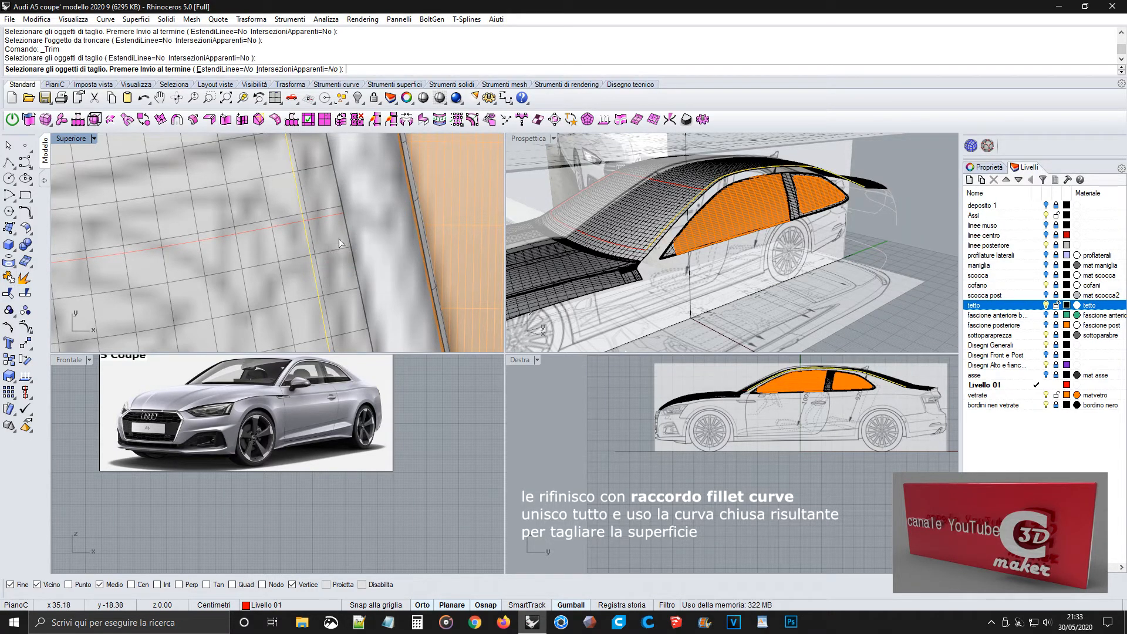
click(330, 216)
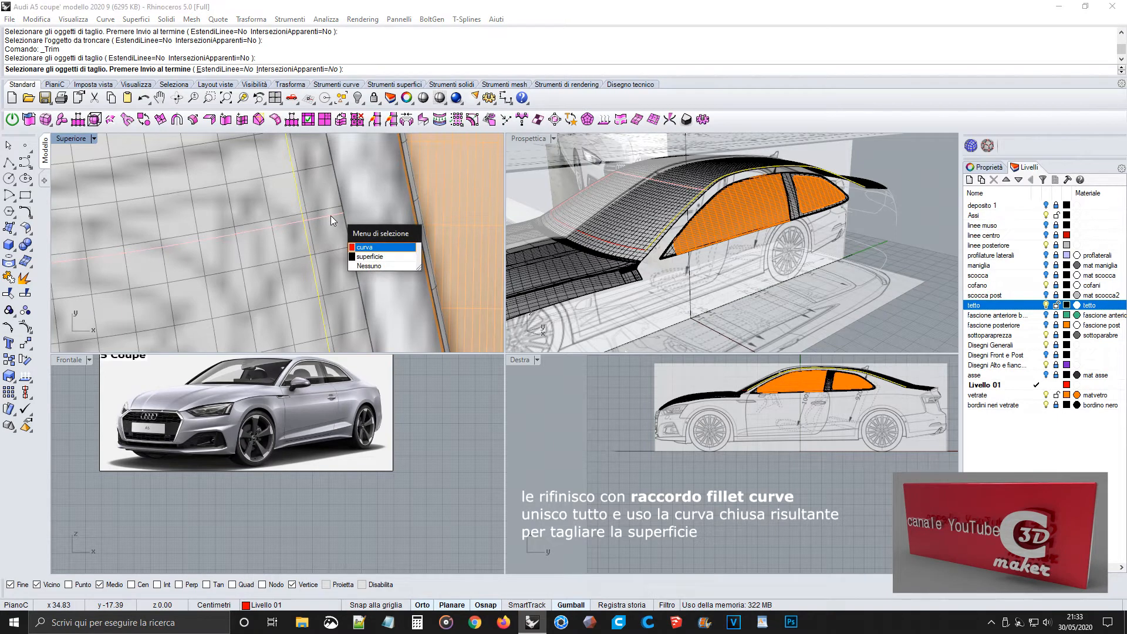
click(330, 216)
click(331, 216)
Trim the upper cross curve's short end beyond the right side curve at the windshield's upper-right corner.
click(8, 294)
click(302, 224)
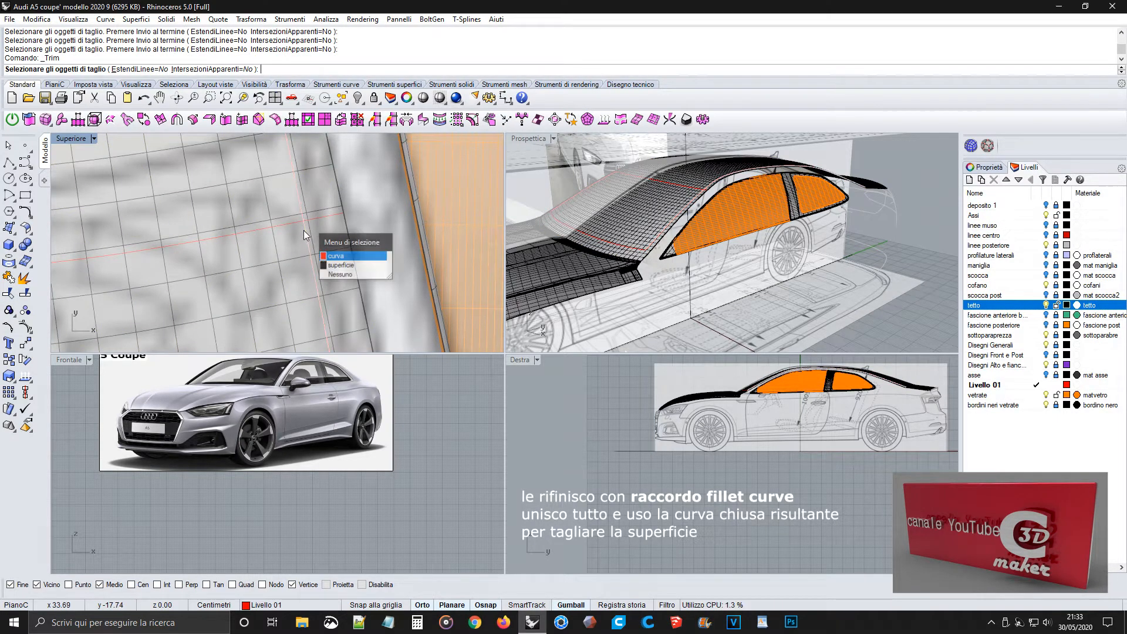
click(304, 230)
key(Return)
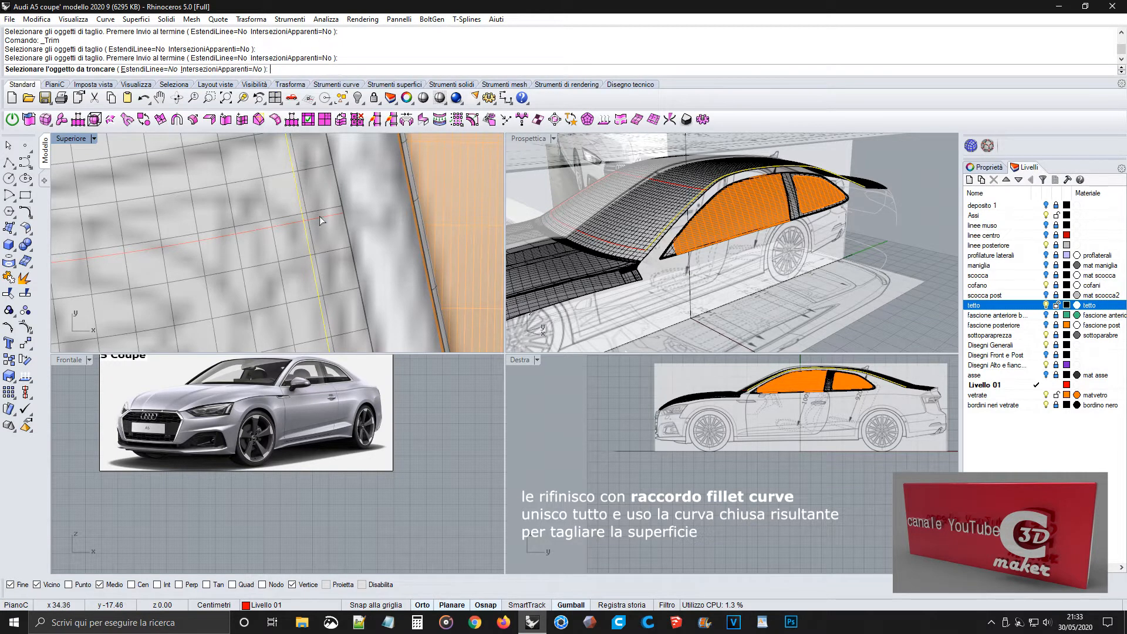
click(326, 217)
click(381, 244)
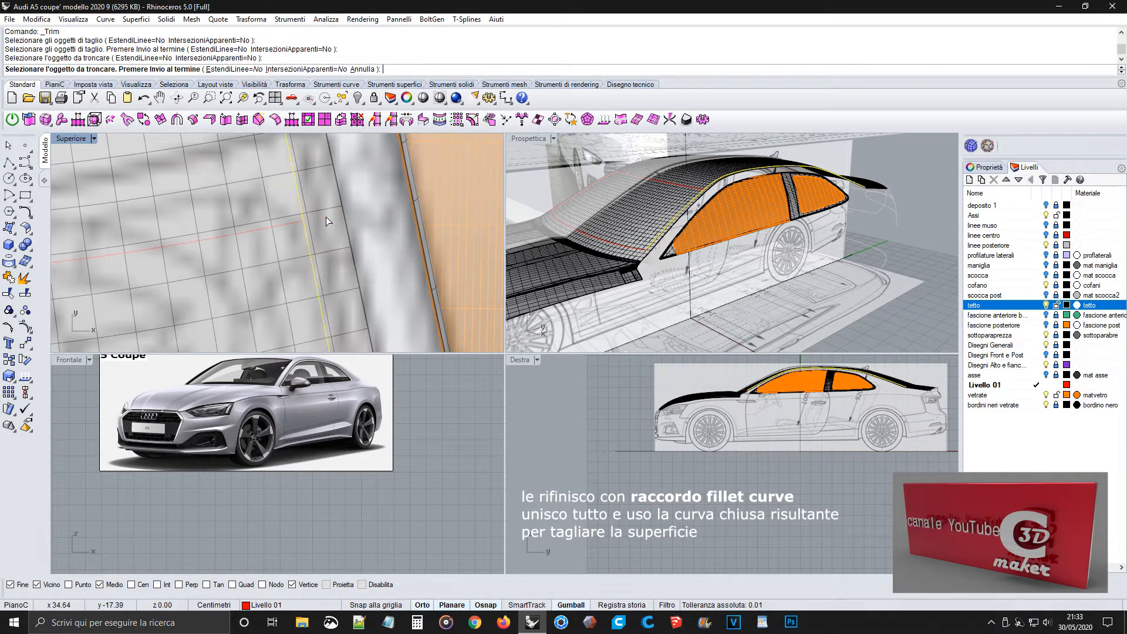
key(Return)
Trim the right side curve where it extends above the upper cross curve.
click(9, 293)
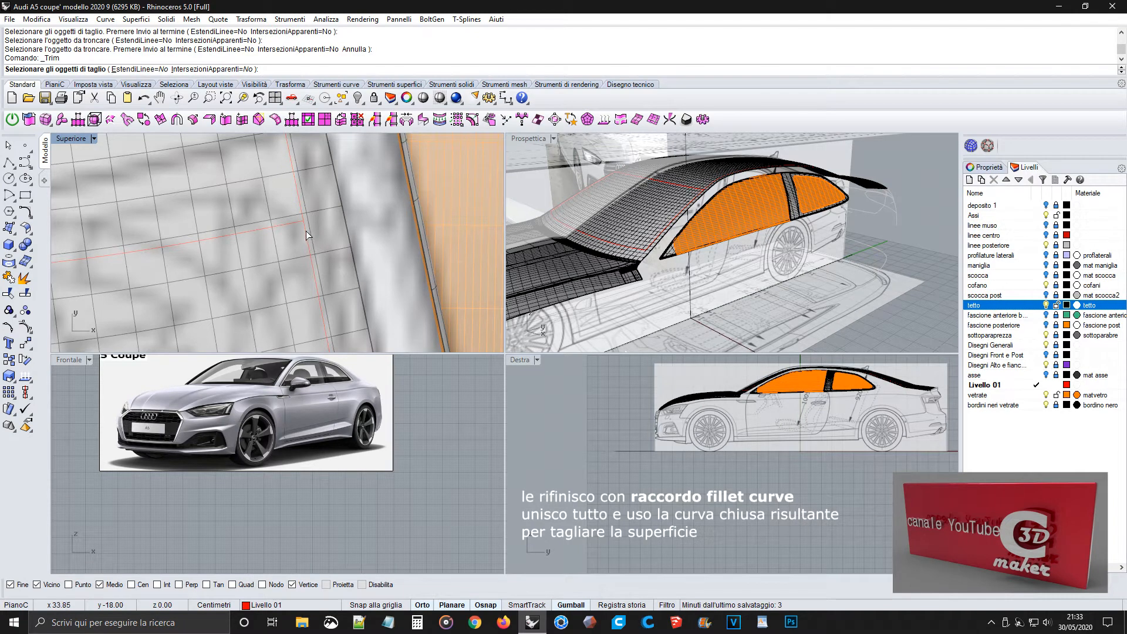
click(297, 220)
click(335, 235)
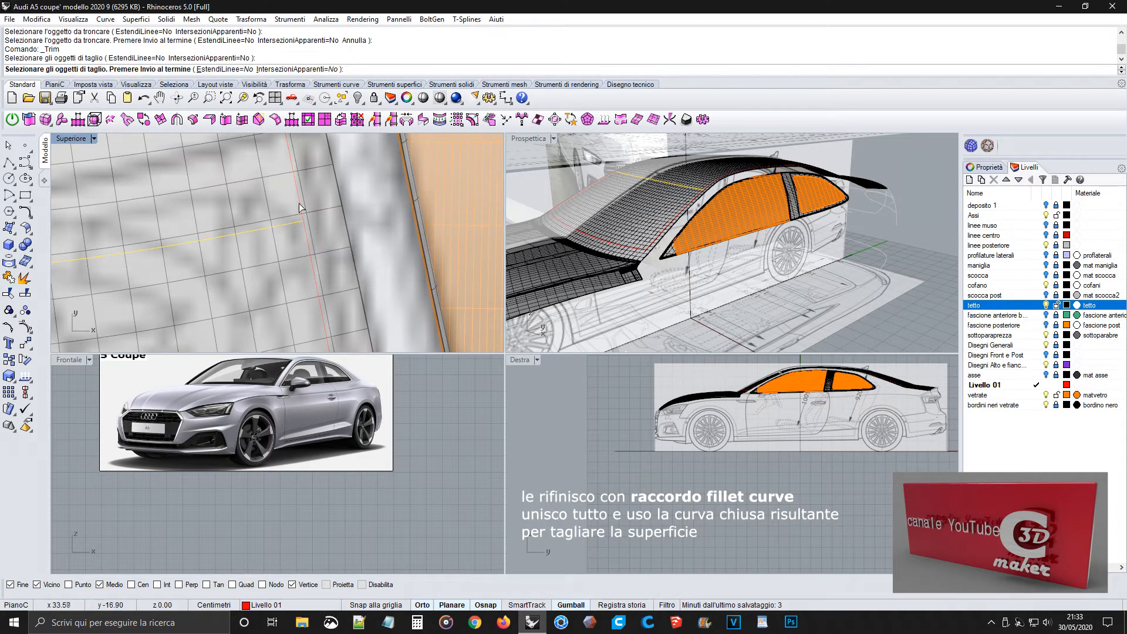
key(Return)
click(298, 202)
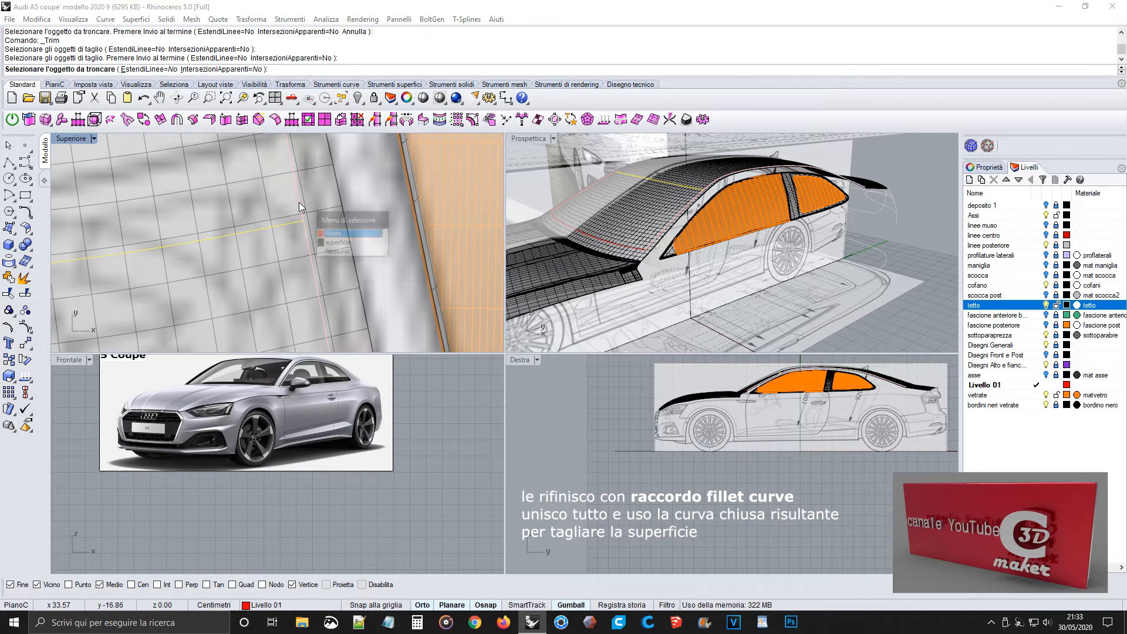
click(340, 220)
key(Return)
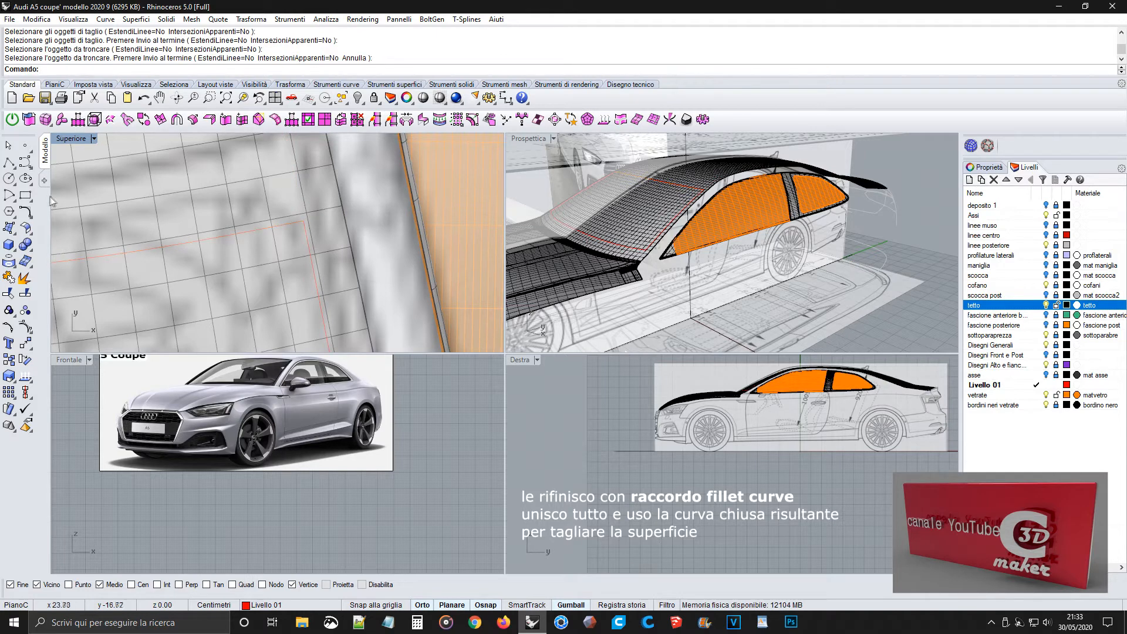
Fillet the upper cross curve and the right side curve at the windshield's upper-right corner with radius 1.
click(42, 218)
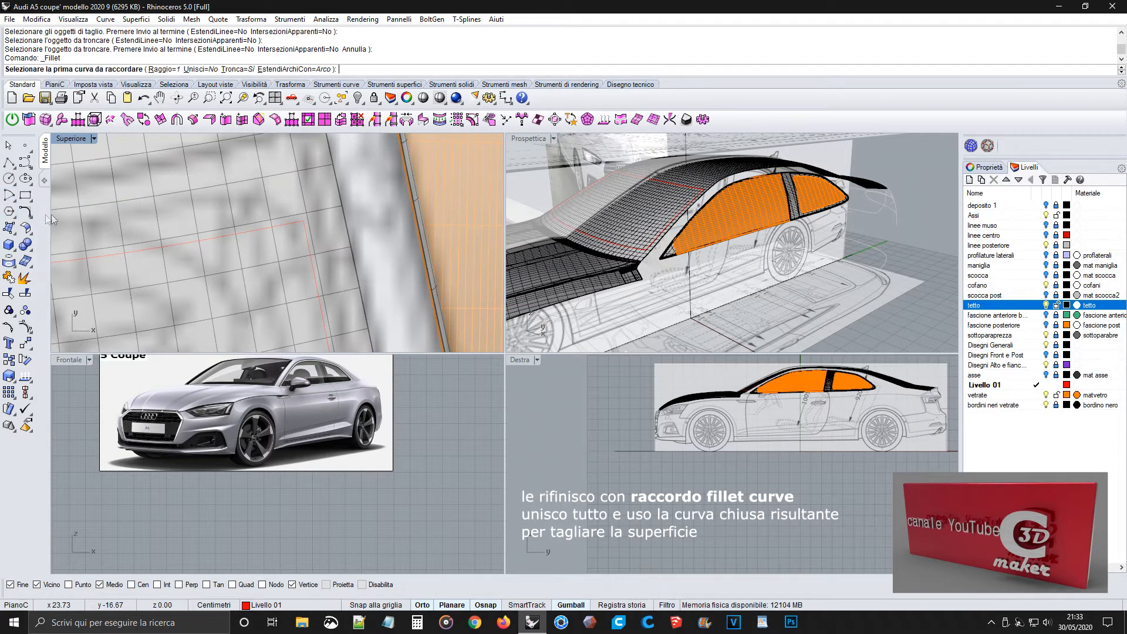
click(287, 239)
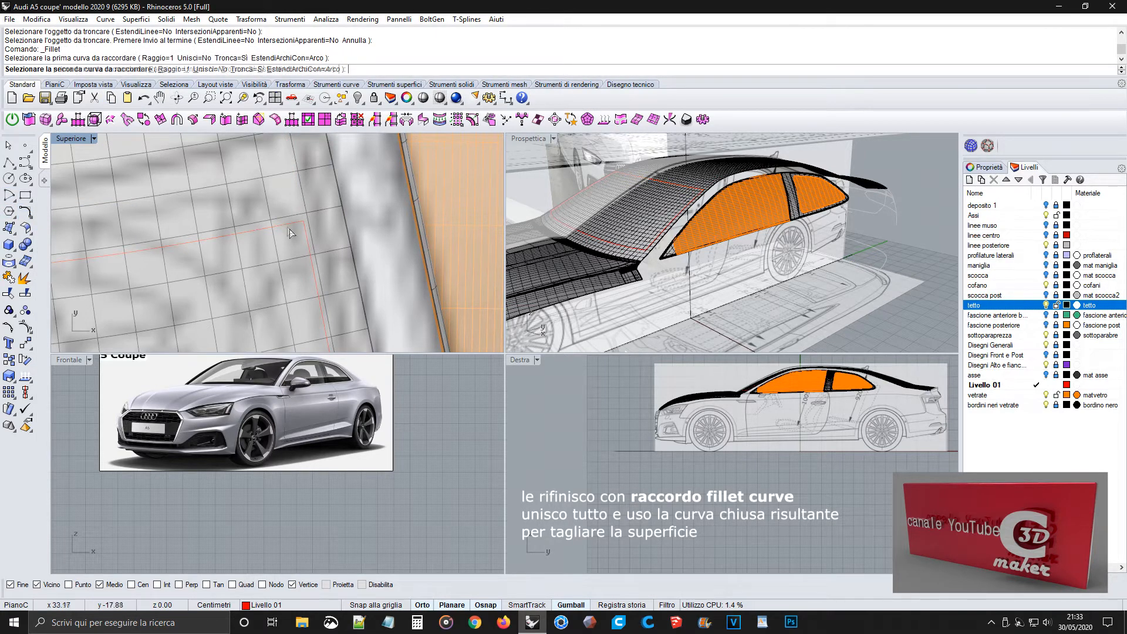
click(309, 242)
Fillet the right side curve and the lower cross curve at the windshield's lower-right corner with radius 1.
scroll(307, 254, down, 5)
right_drag(308, 254, 335, 157)
scroll(330, 272, up, 8)
right_drag(330, 273, 319, 276)
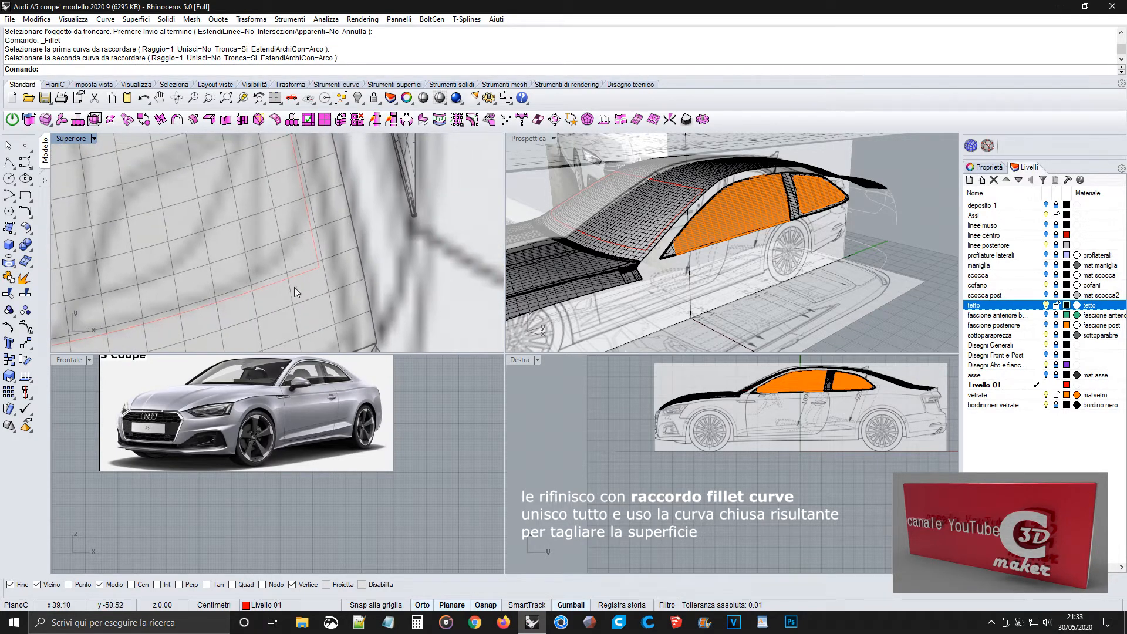
click(26, 212)
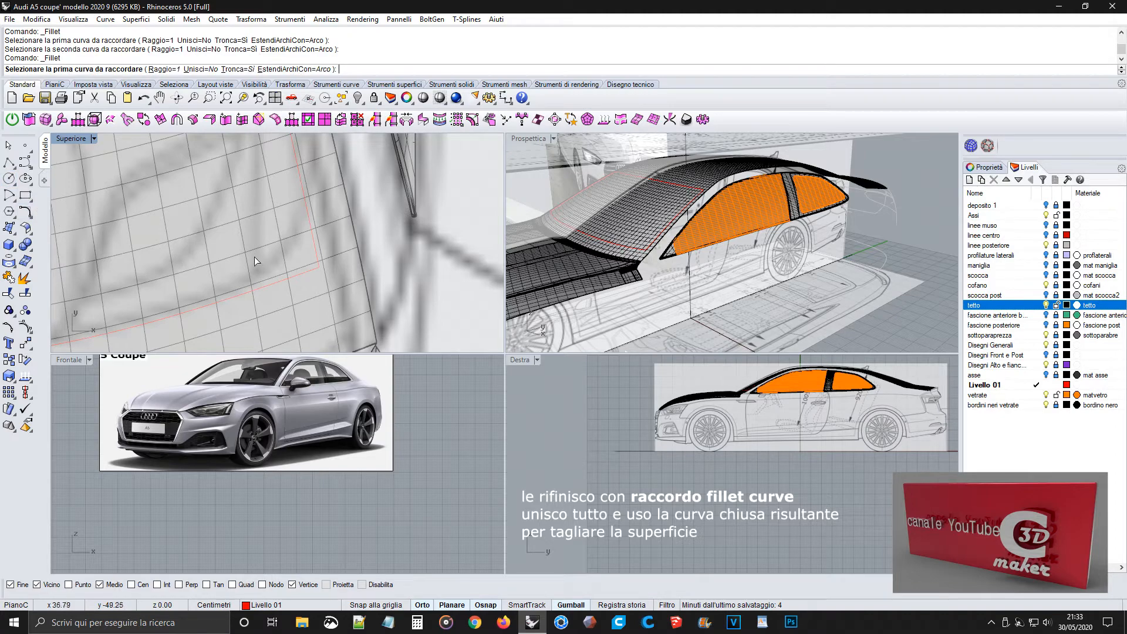
click(311, 246)
click(304, 272)
Fillet the left side curve and the lower cross curve at the windshield's lower-left corner with radius 1.
scroll(305, 273, down, 3)
right_drag(304, 272, 166, 277)
scroll(230, 294, up, 8)
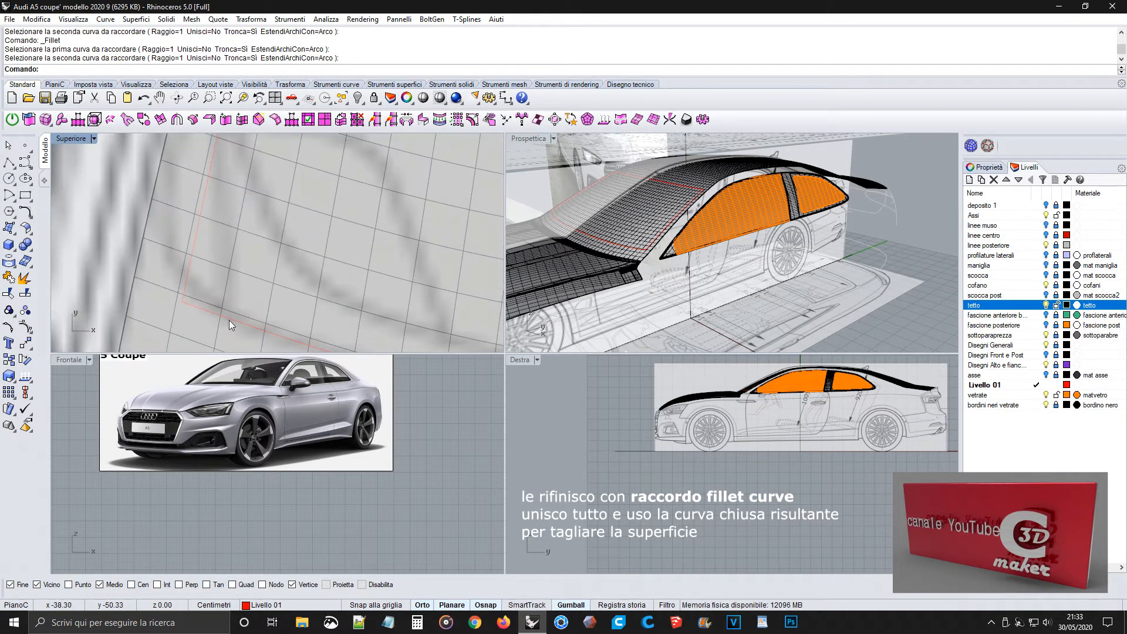
click(25, 213)
click(190, 276)
click(215, 313)
Fillet the upper cross curve and the left side curve at the windshield's upper-left corner with radius 1.
right_drag(265, 182, 206, 324)
mouse_move(216, 262)
right_down()
mouse_move(216, 303)
mouse_move(191, 314)
right_up()
click(32, 213)
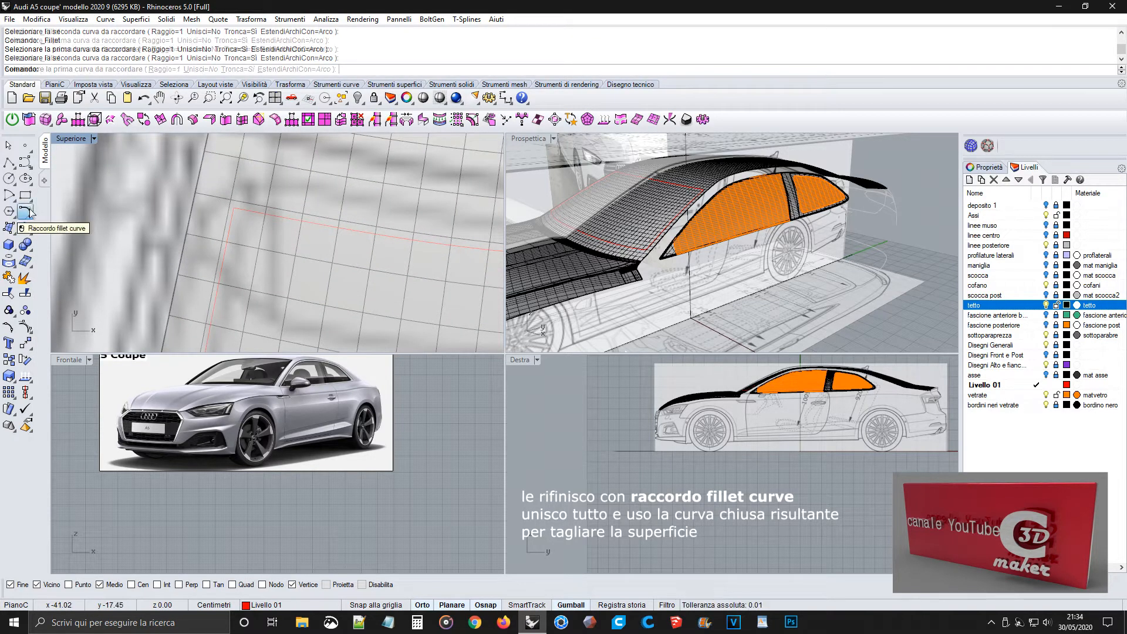
click(251, 213)
click(231, 228)
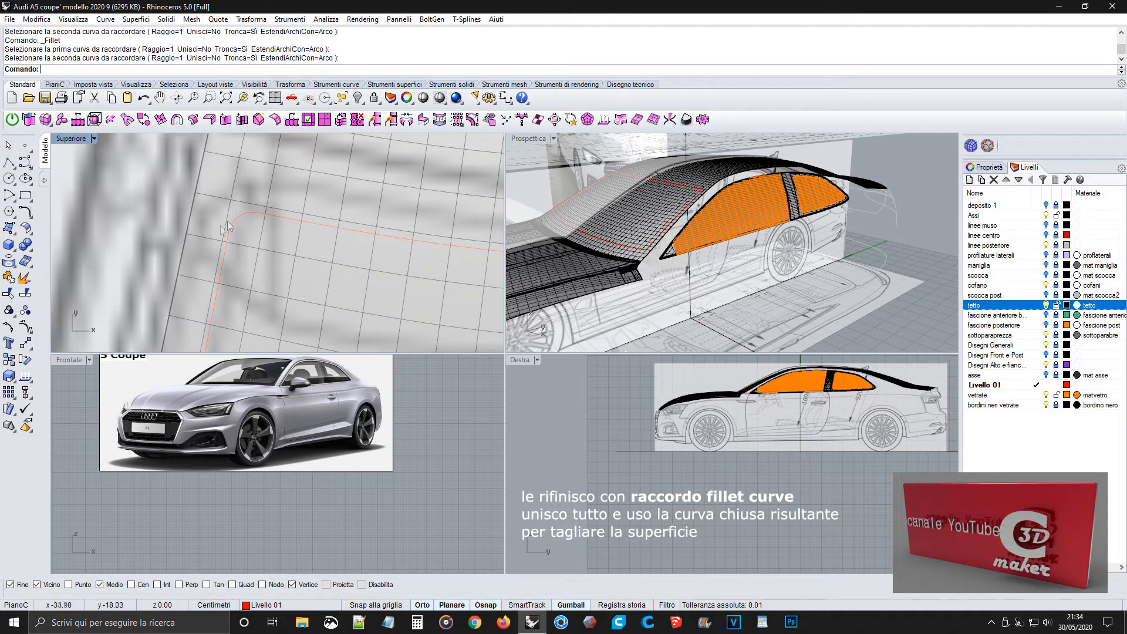
Start splitting the roof surface, taking the windshield outline's upper cross curve, upper-left fillet and left side curve as cutting objects.
scroll(234, 235, down, 2)
right_drag(347, 267, 200, 242)
scroll(184, 223, down, 7)
scroll(201, 242, down, 6)
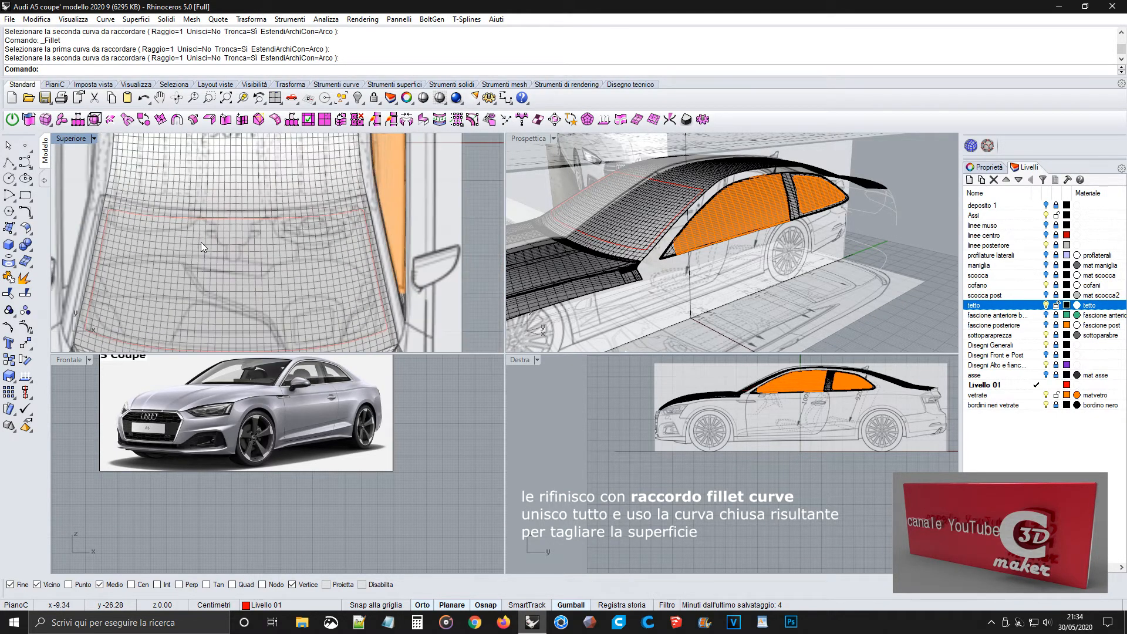
click(24, 294)
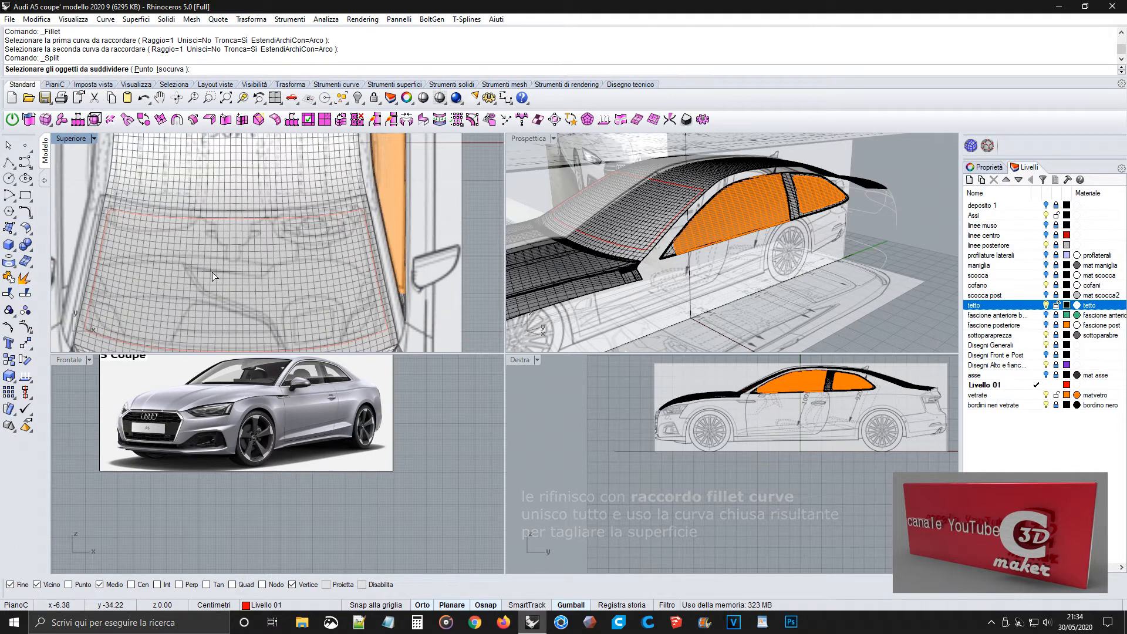
click(212, 273)
key(Return)
click(168, 215)
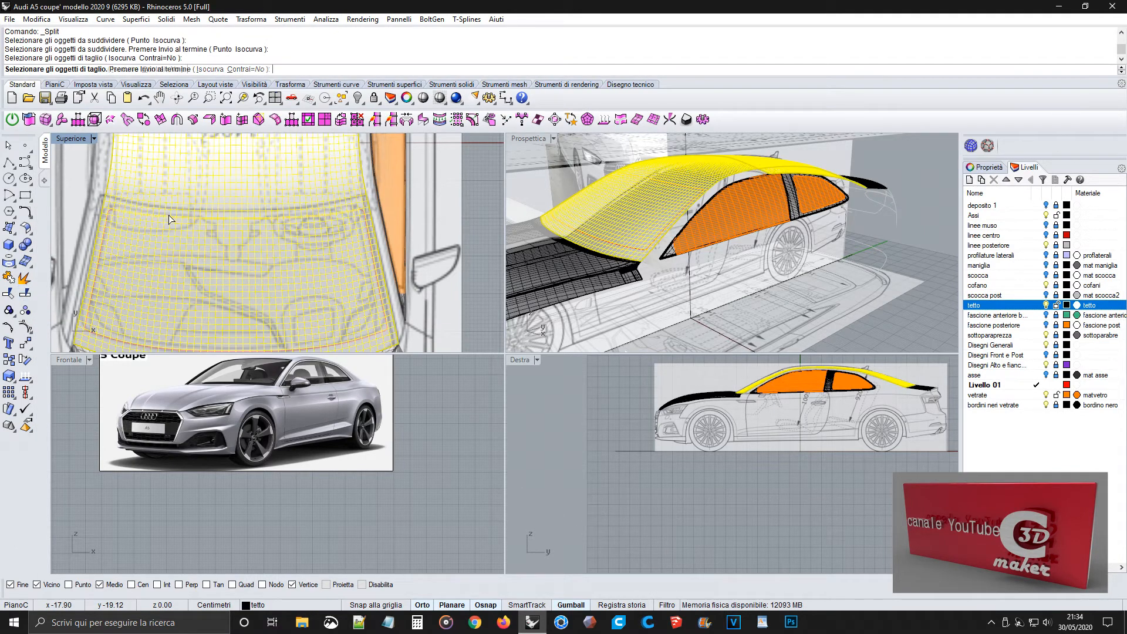
scroll(126, 219, up, 4)
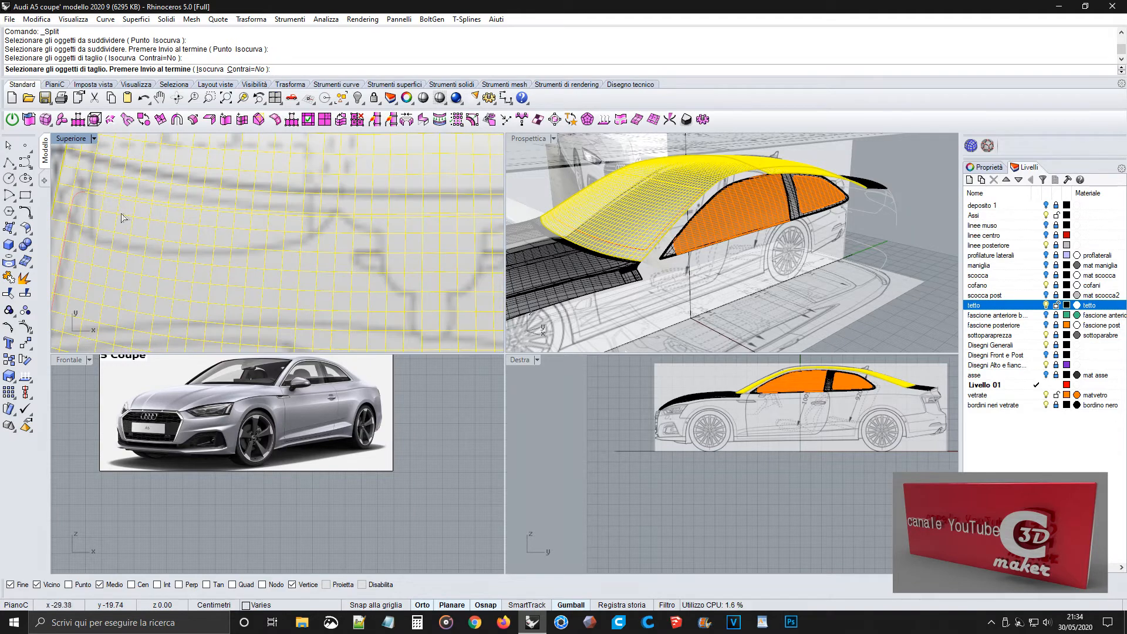
click(79, 194)
click(68, 211)
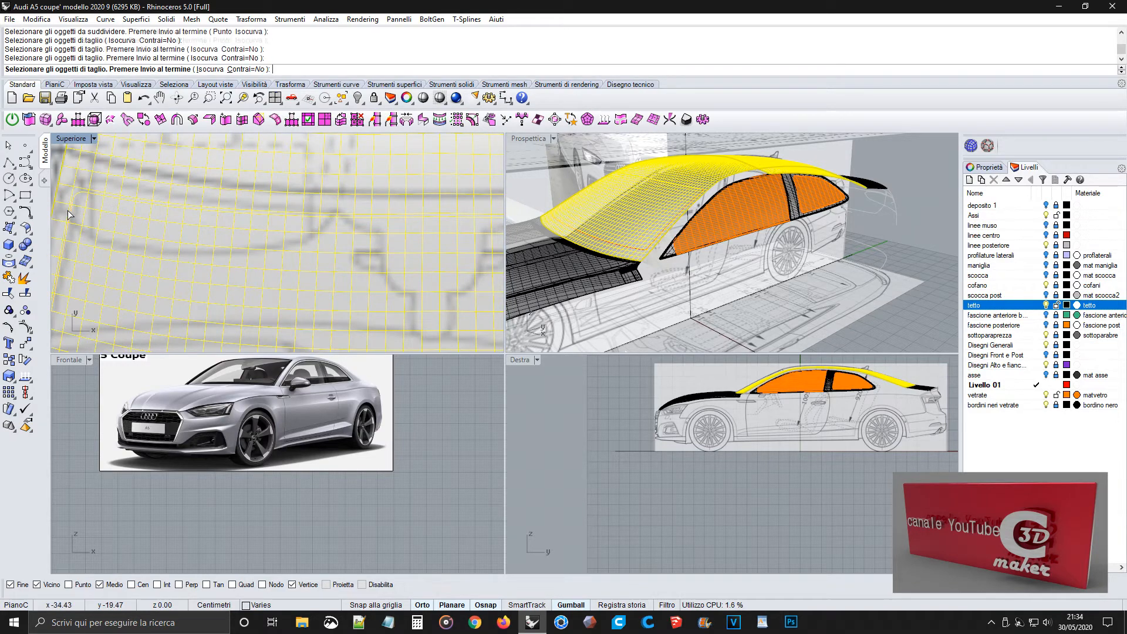
Add the windshield outline's lower and right-hand curves with their corner fillets as cutting objects and complete the roof surface split.
scroll(97, 228, down, 5)
scroll(83, 323, up, 5)
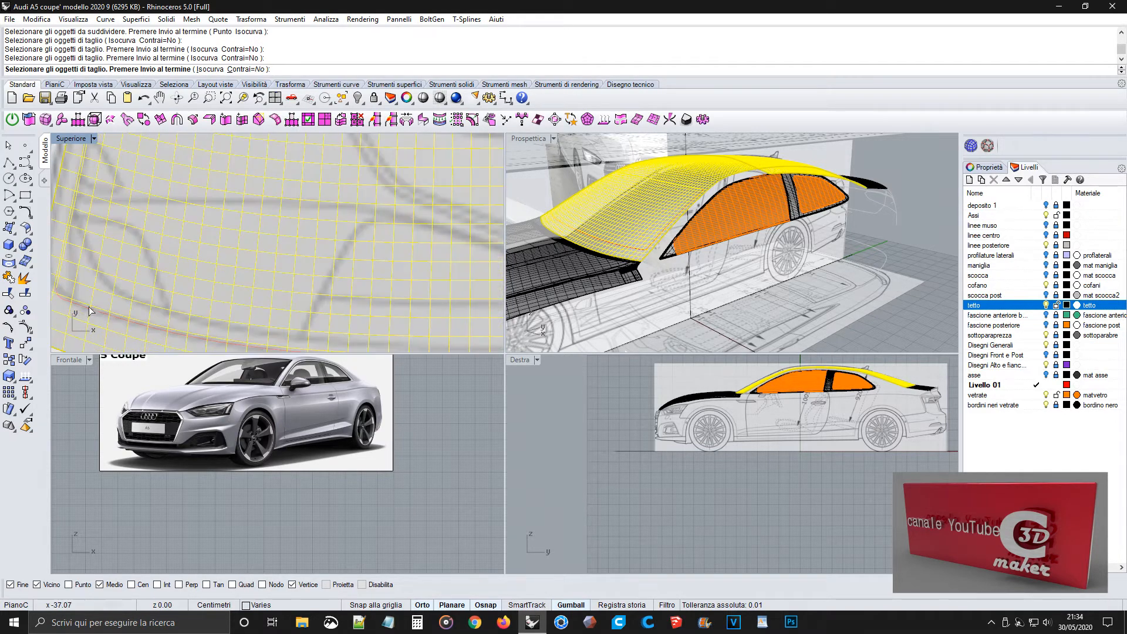
click(84, 306)
click(64, 301)
scroll(164, 284, down, 5)
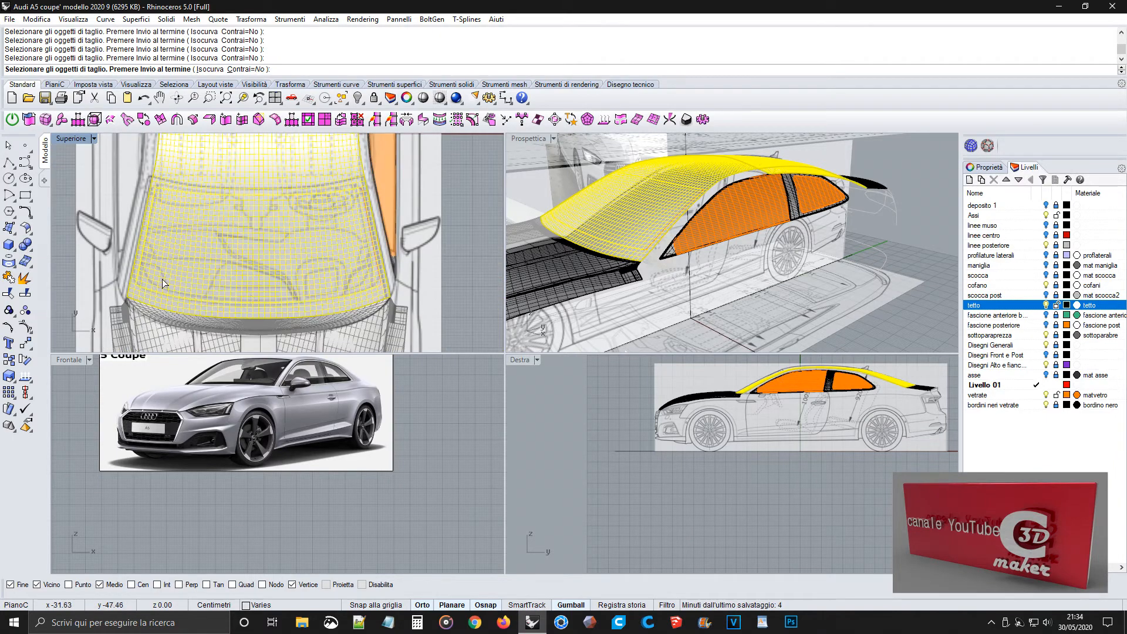
scroll(370, 287, up, 5)
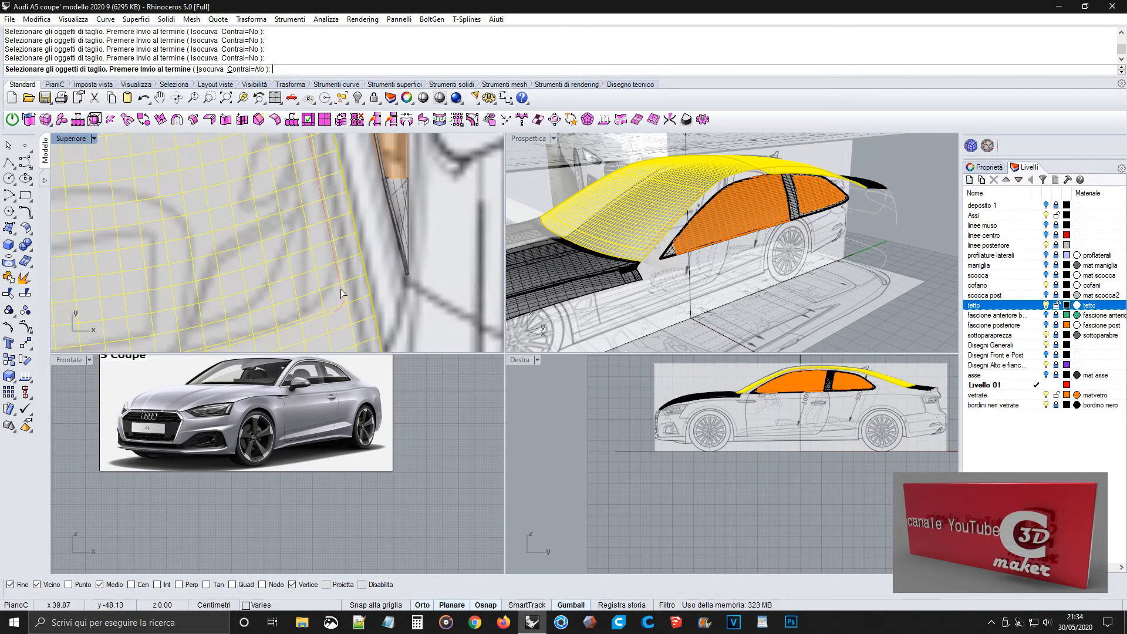
click(337, 310)
scroll(333, 253, down, 9)
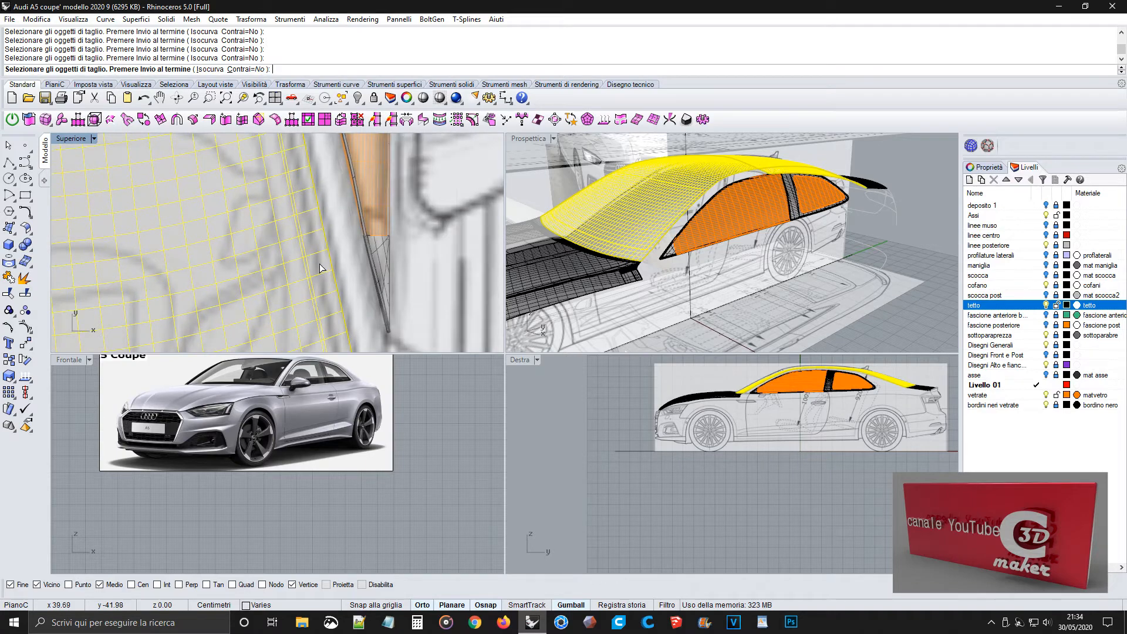
right_drag(293, 172, 284, 225)
scroll(284, 224, up, 2)
scroll(285, 228, up, 2)
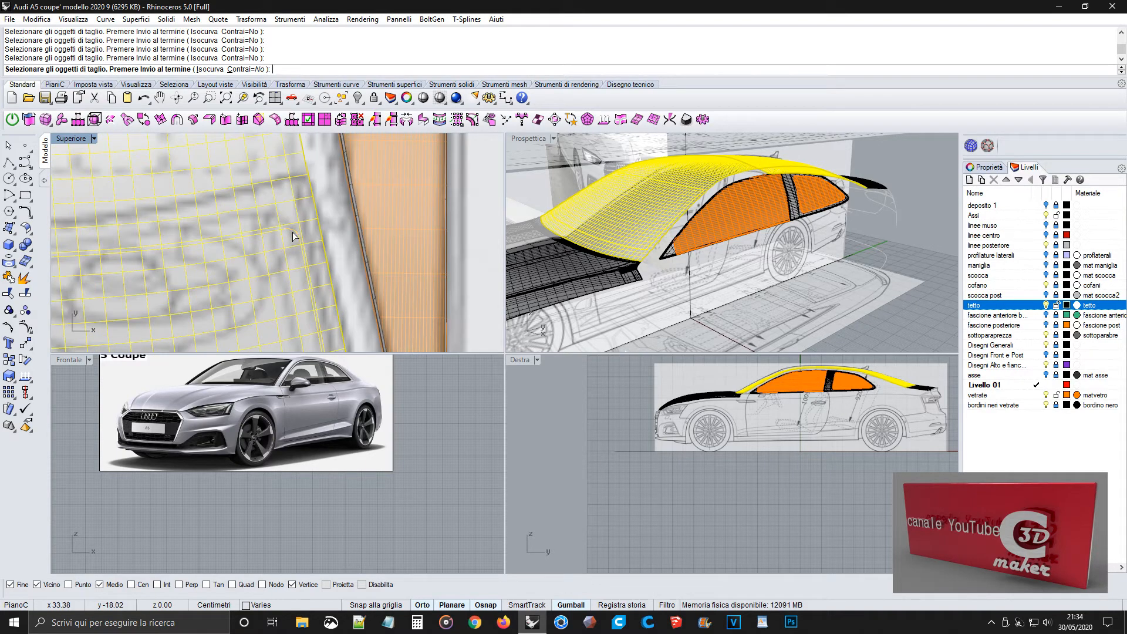
key(Return)
Move the split-off windshield surface to the vetrate layer and deselect it.
scroll(276, 259, down, 3)
click(270, 269)
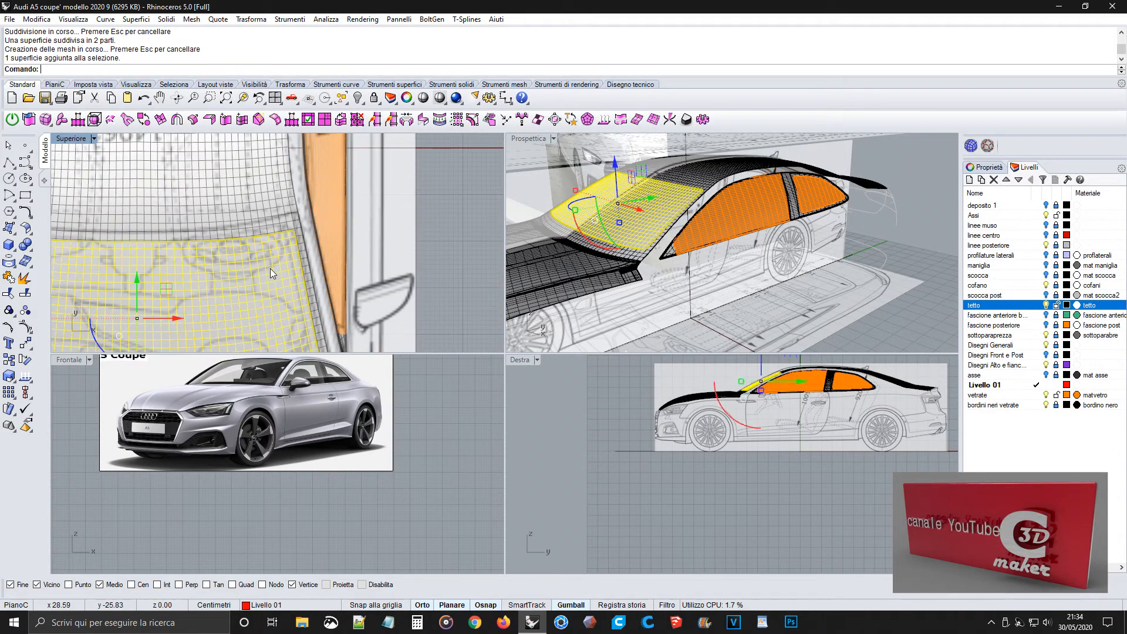
right_drag(684, 202, 646, 217)
click(985, 397)
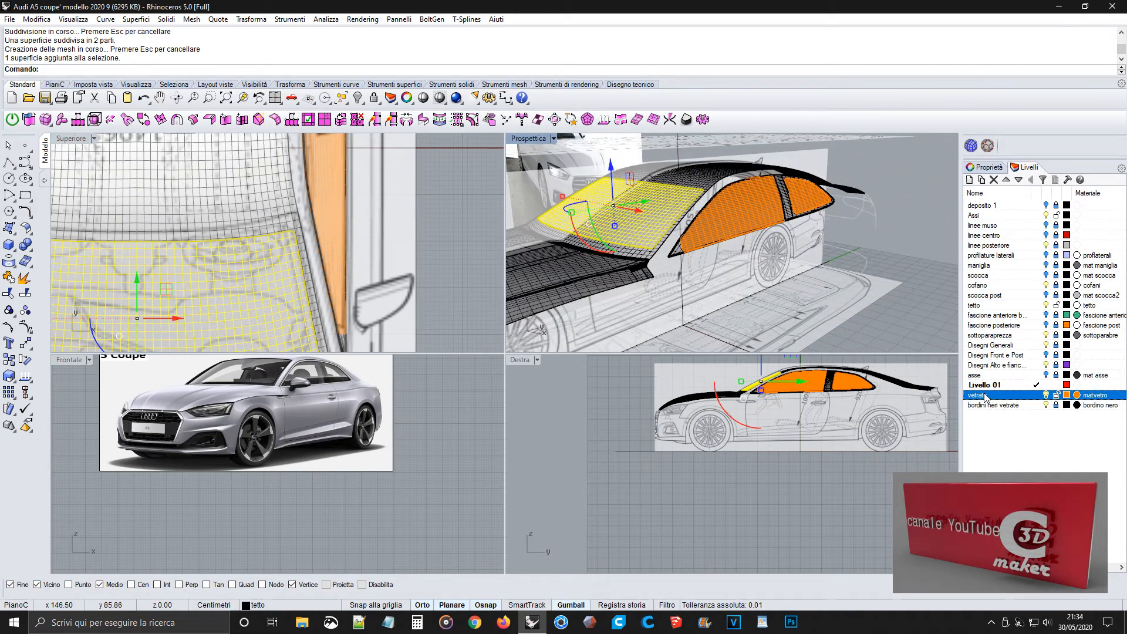
right_click(985, 396)
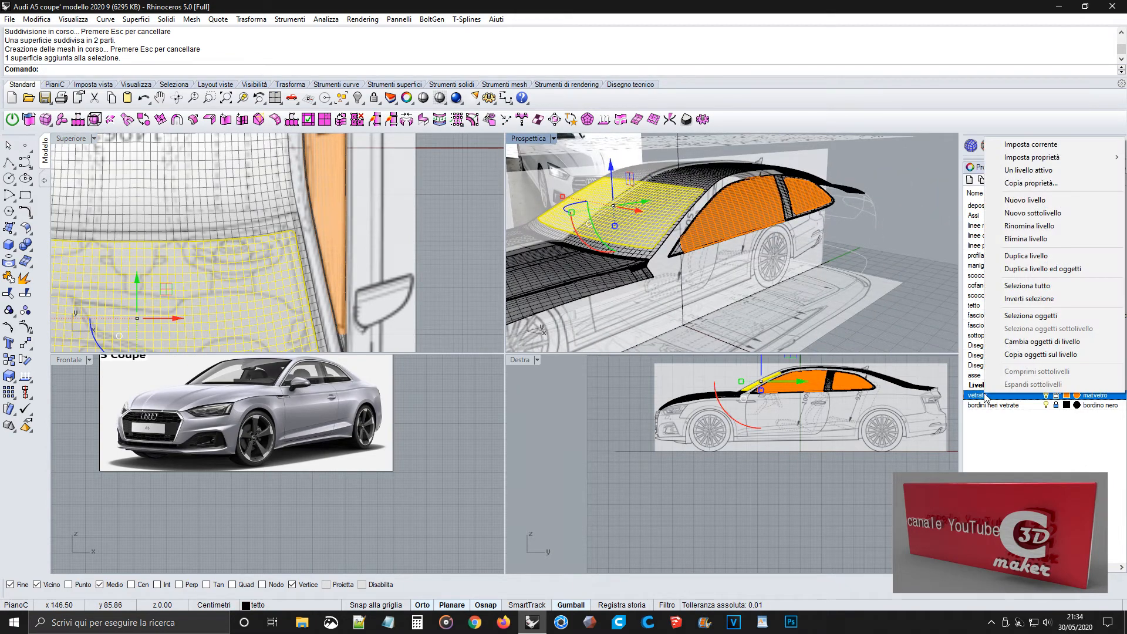
click(1014, 342)
right_drag(844, 257, 675, 289)
click(879, 320)
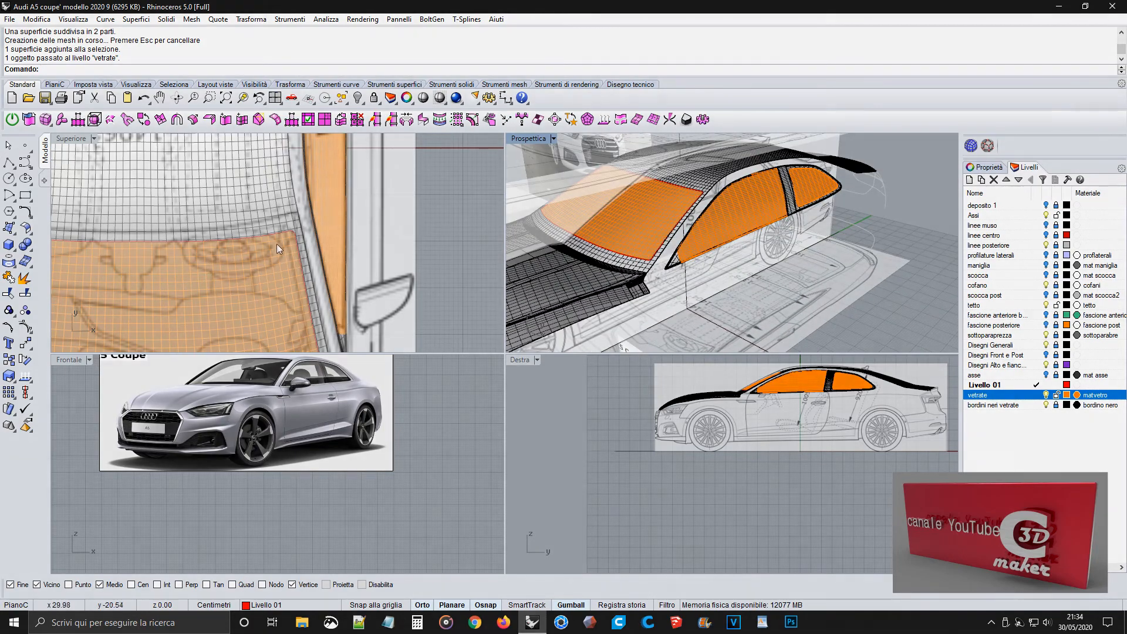
scroll(277, 244, down, 8)
right_drag(208, 269, 284, 276)
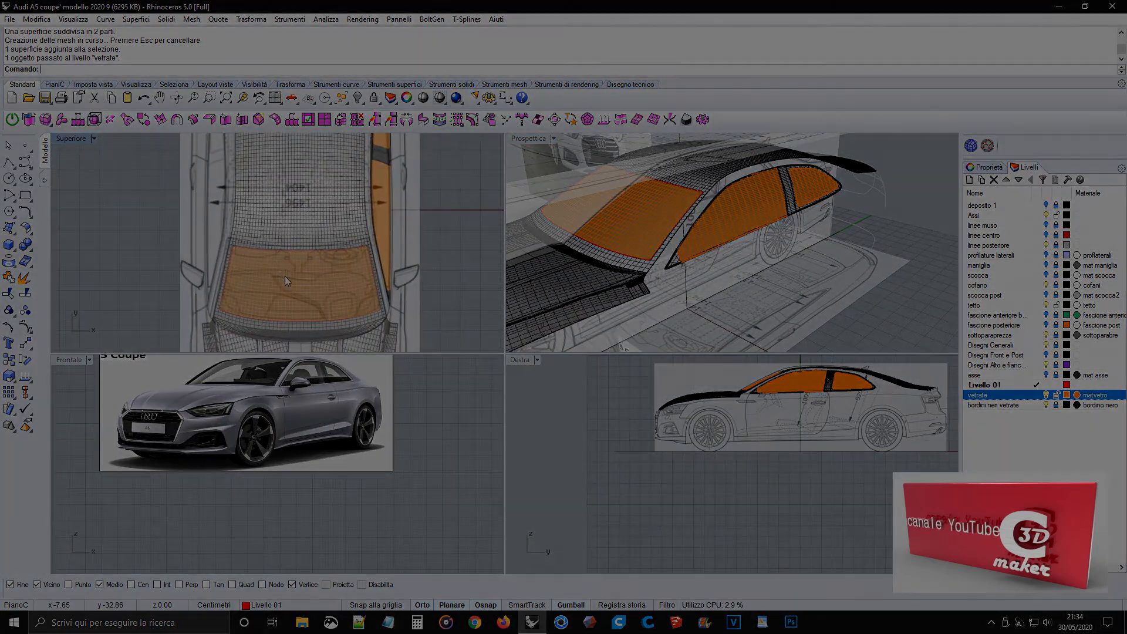